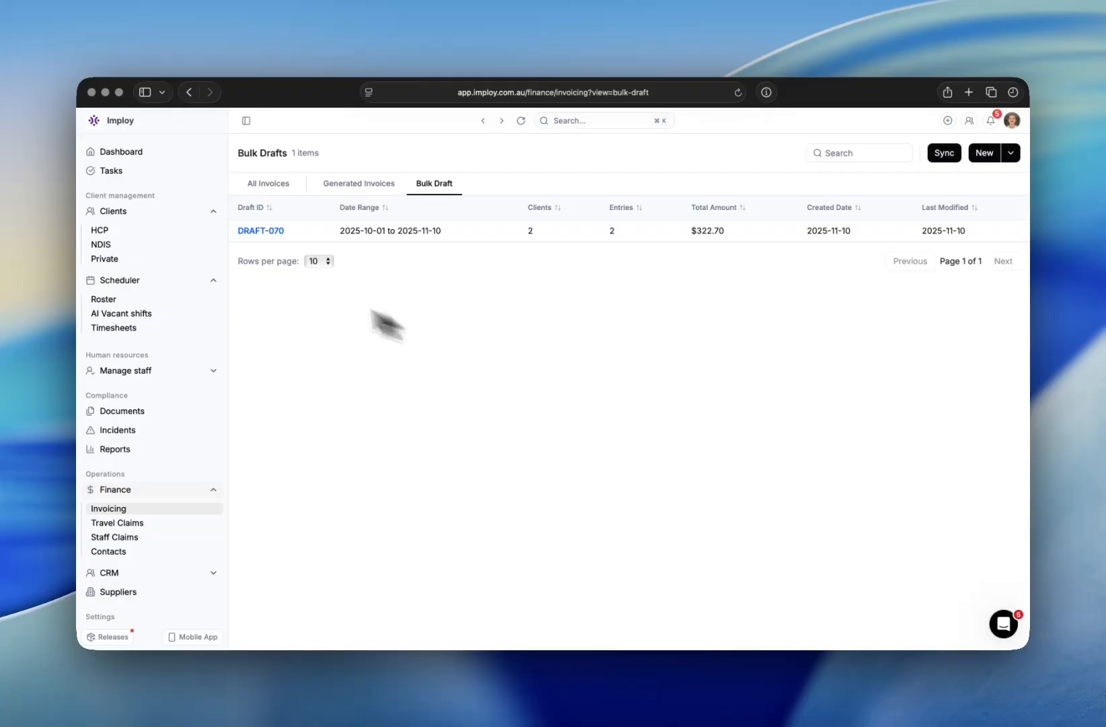
Open the level 4 client's record from the HCP clients and view the funding entries
{"action": "left_click", "coordinate": [122, 230]}
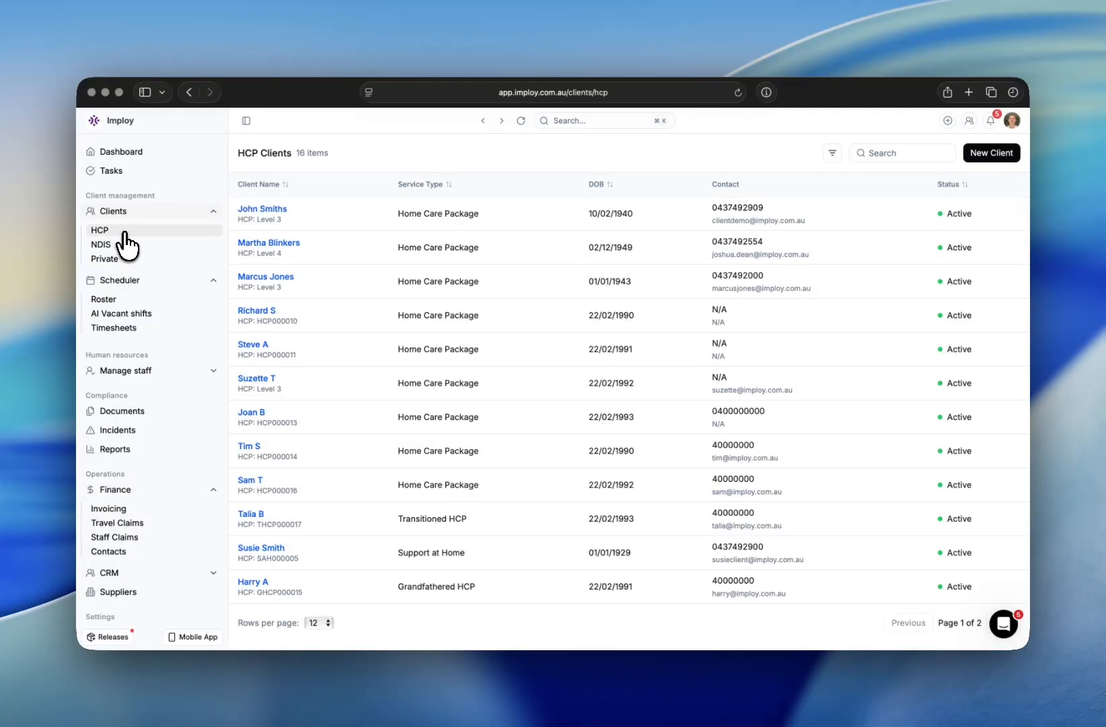
{"action": "left_click", "coordinate": [265, 244]}
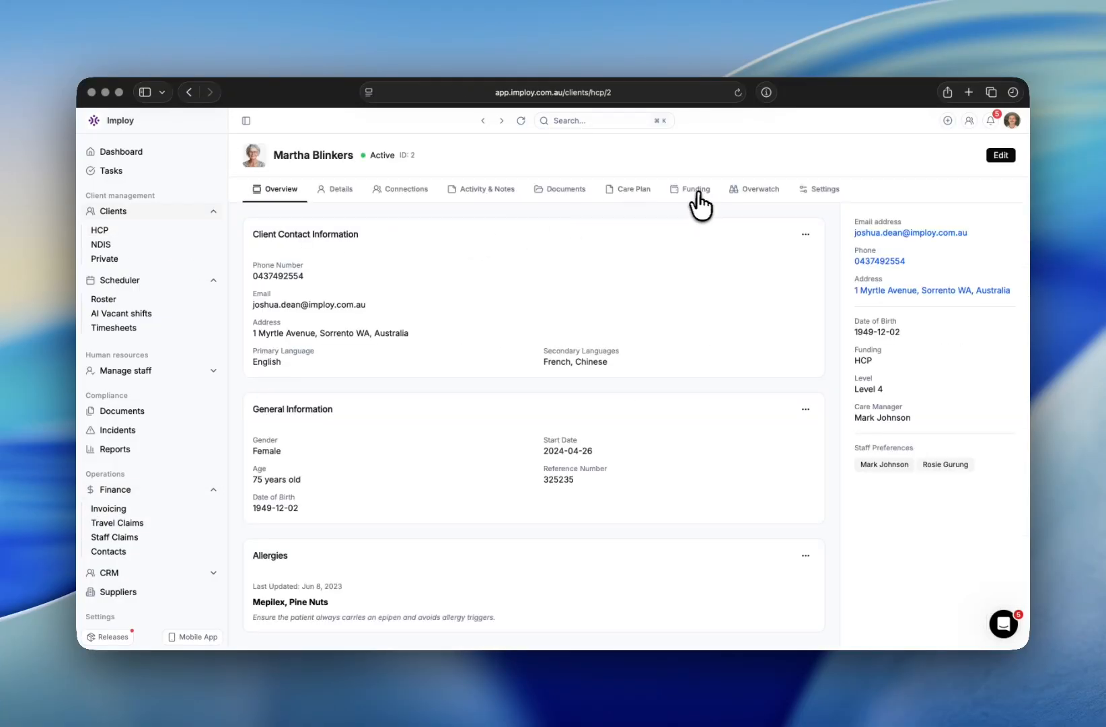
{"action": "left_click", "coordinate": [695, 195]}
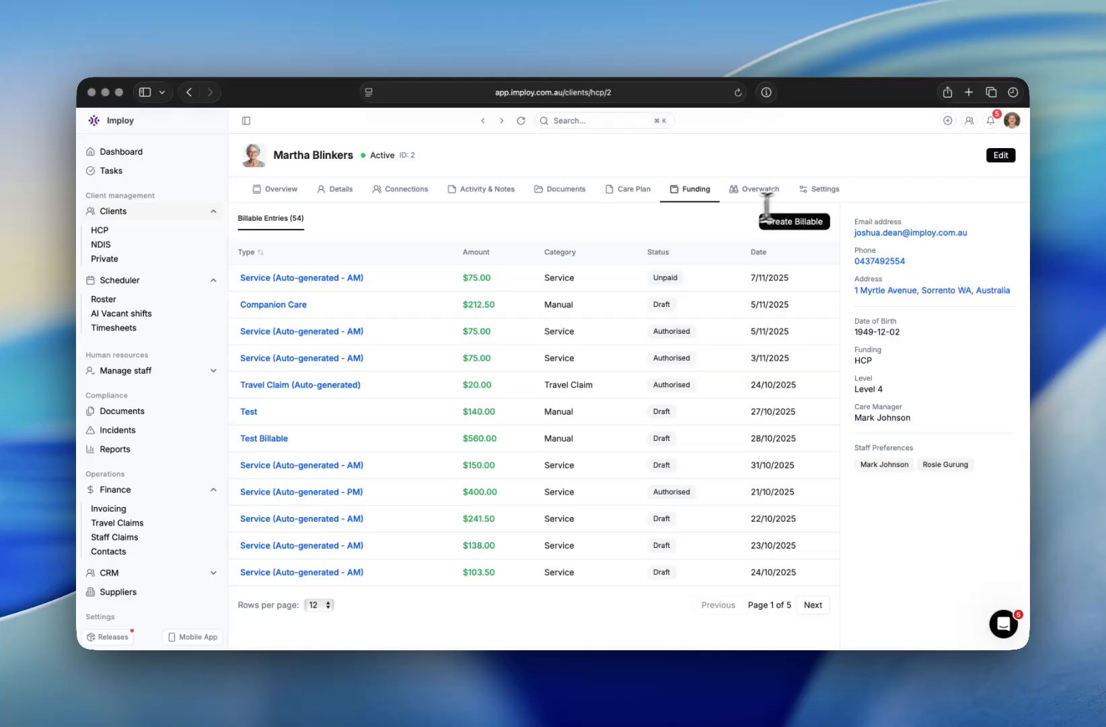
View the weekly roster in the scheduler and the staff task list
{"action": "left_click", "coordinate": [123, 301]}
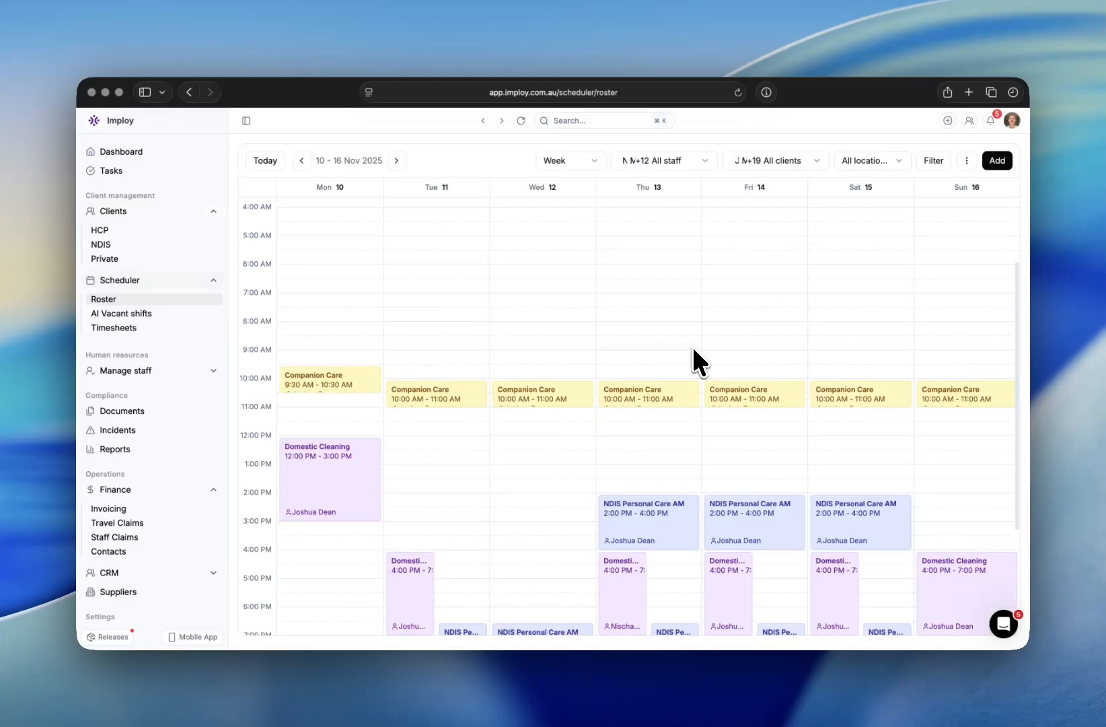
{"action": "left_click", "coordinate": [123, 173]}
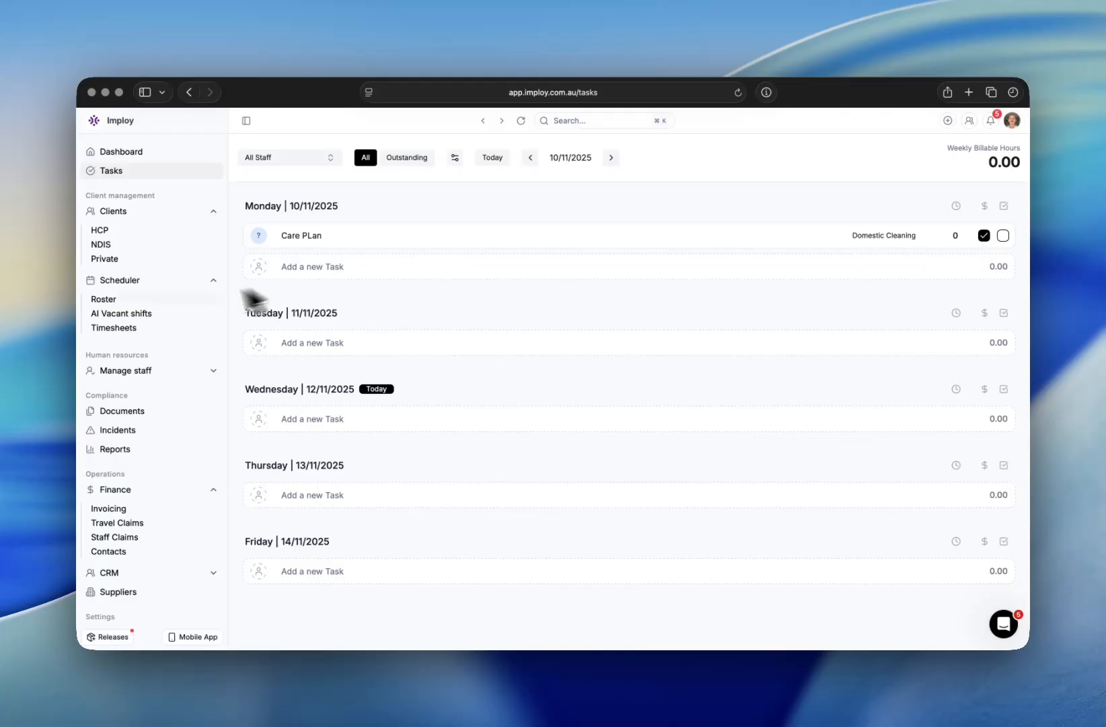
Return to the level 4 HCP client's funding, view the blank form for a new billable entry and close it without saving
{"action": "left_click", "coordinate": [113, 236]}
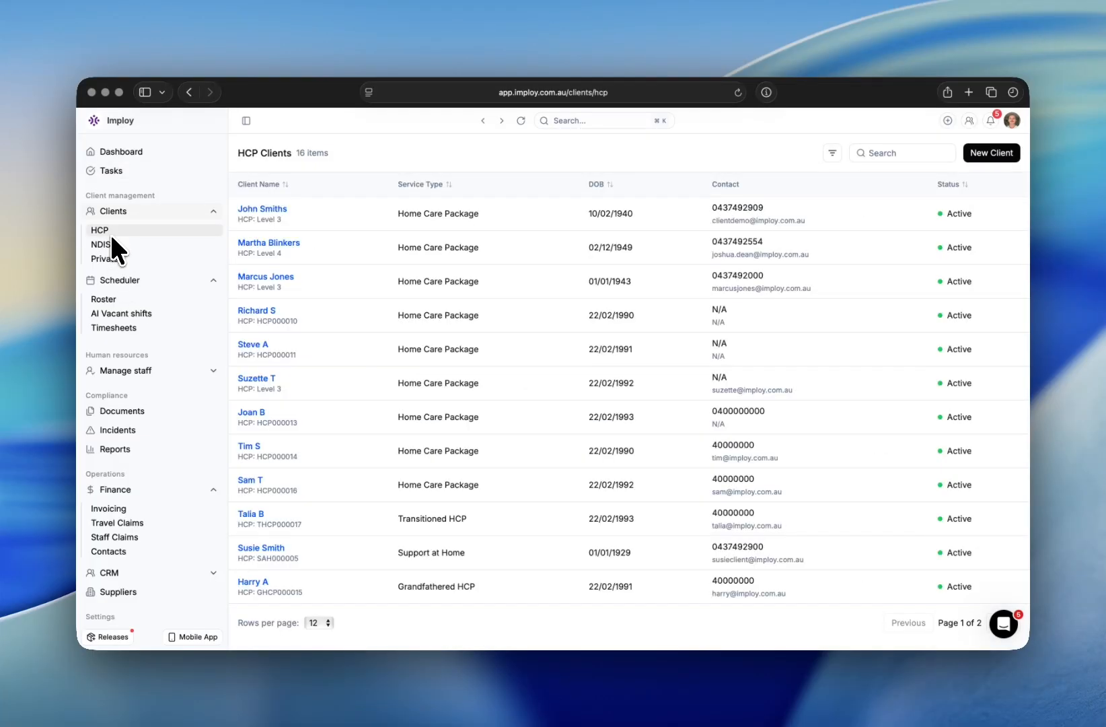
{"action": "left_click", "coordinate": [269, 243]}
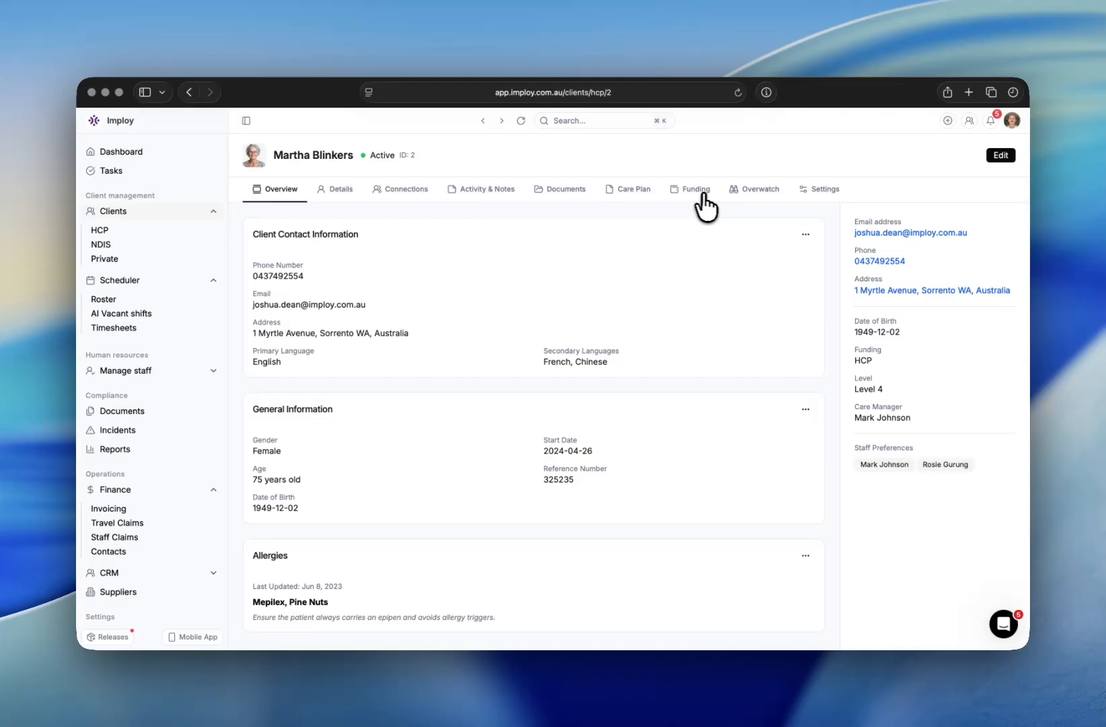
{"action": "left_click", "coordinate": [695, 194]}
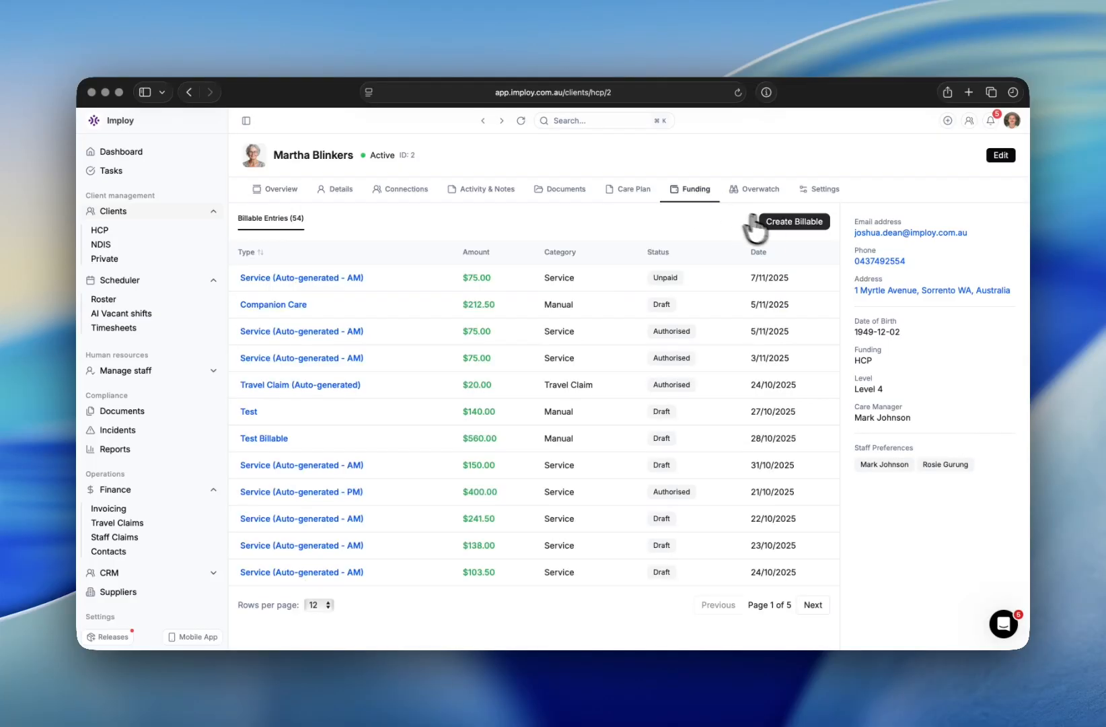
{"action": "left_click", "coordinate": [780, 226]}
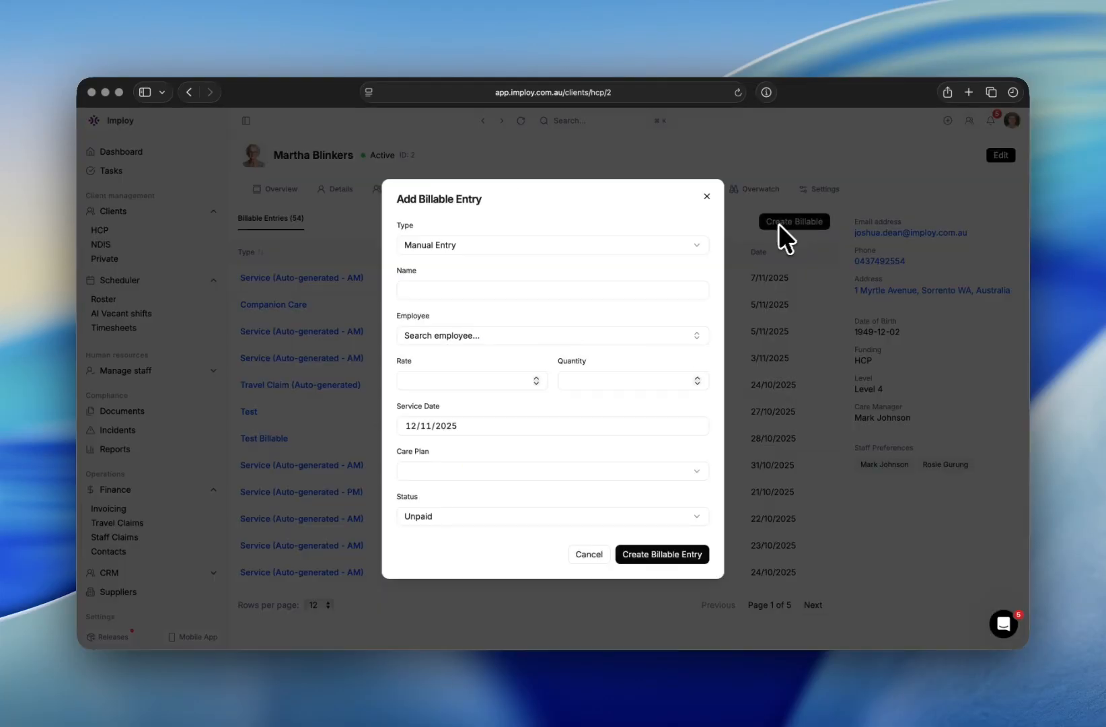
{"action": "left_click", "coordinate": [763, 246]}
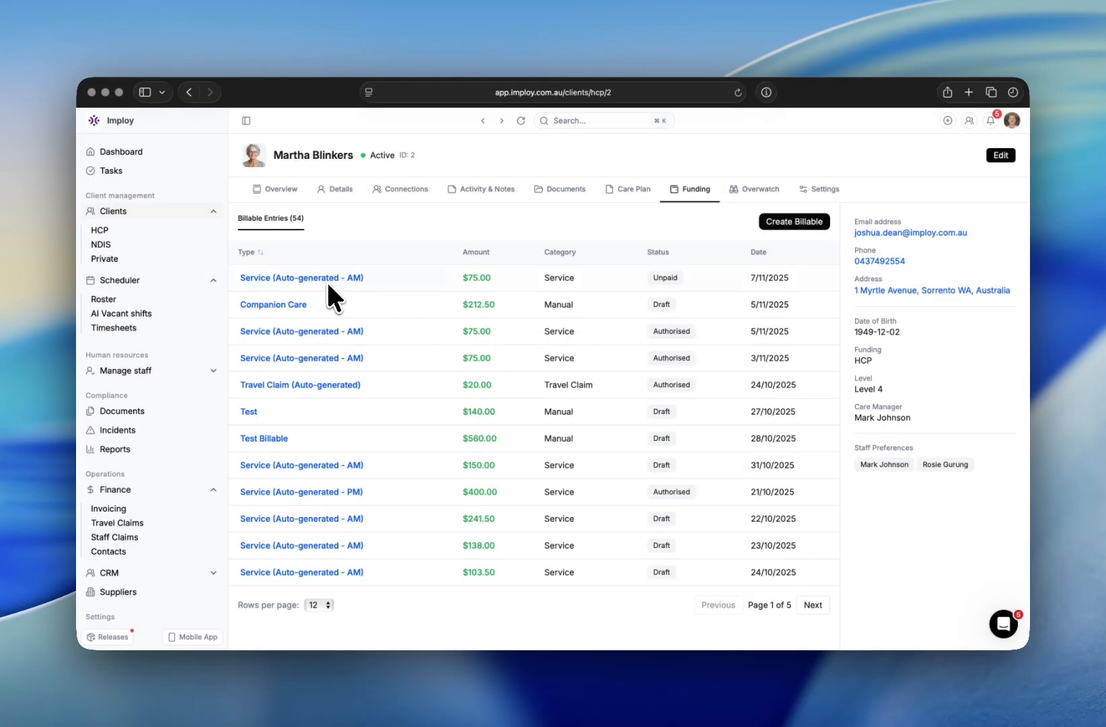
Start a new bulk invoice generation from the bulk drafts in Invoicing
{"action": "left_click", "coordinate": [120, 513]}
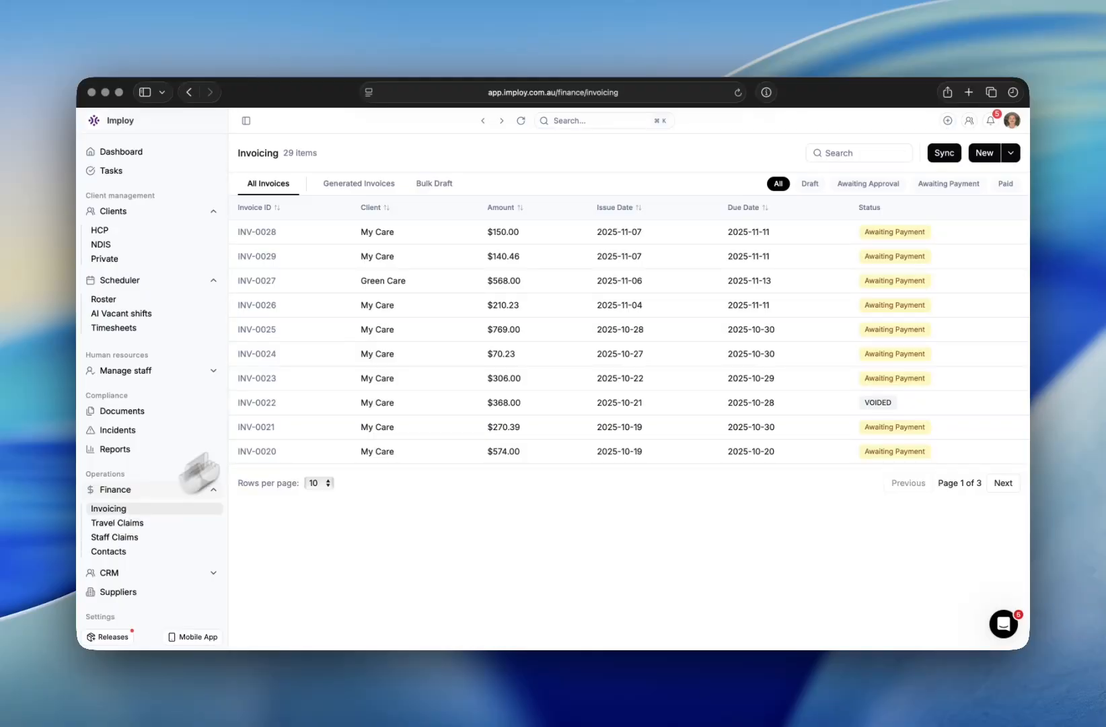
{"action": "left_click", "coordinate": [431, 191]}
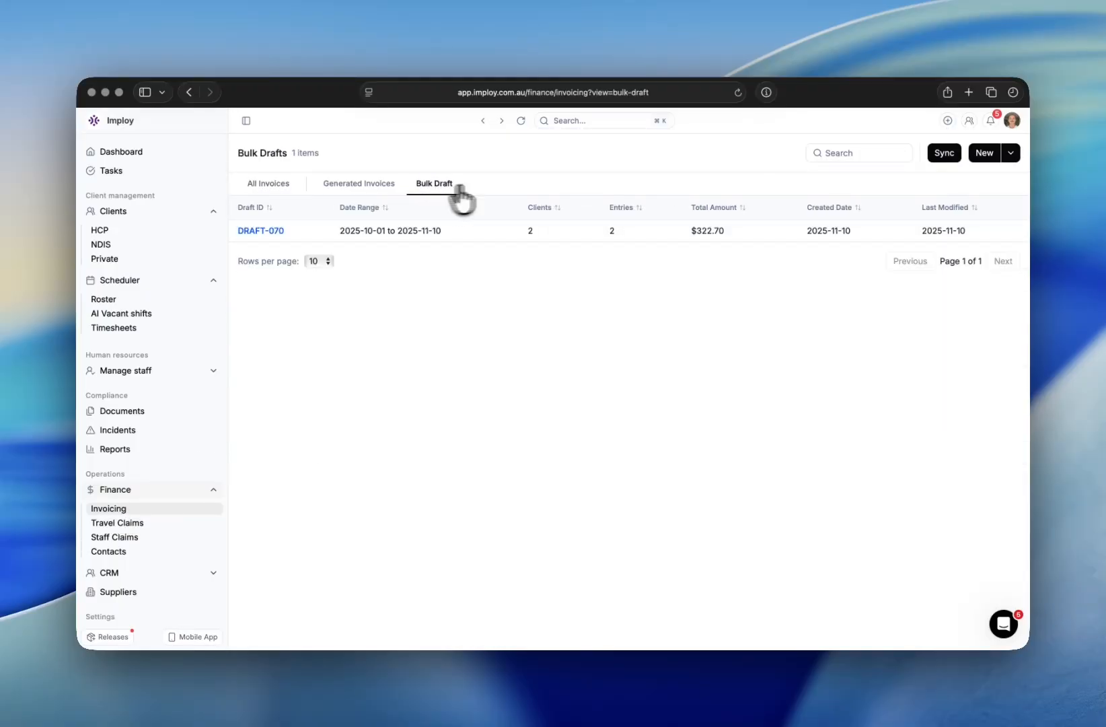
{"action": "left_click", "coordinate": [984, 154]}
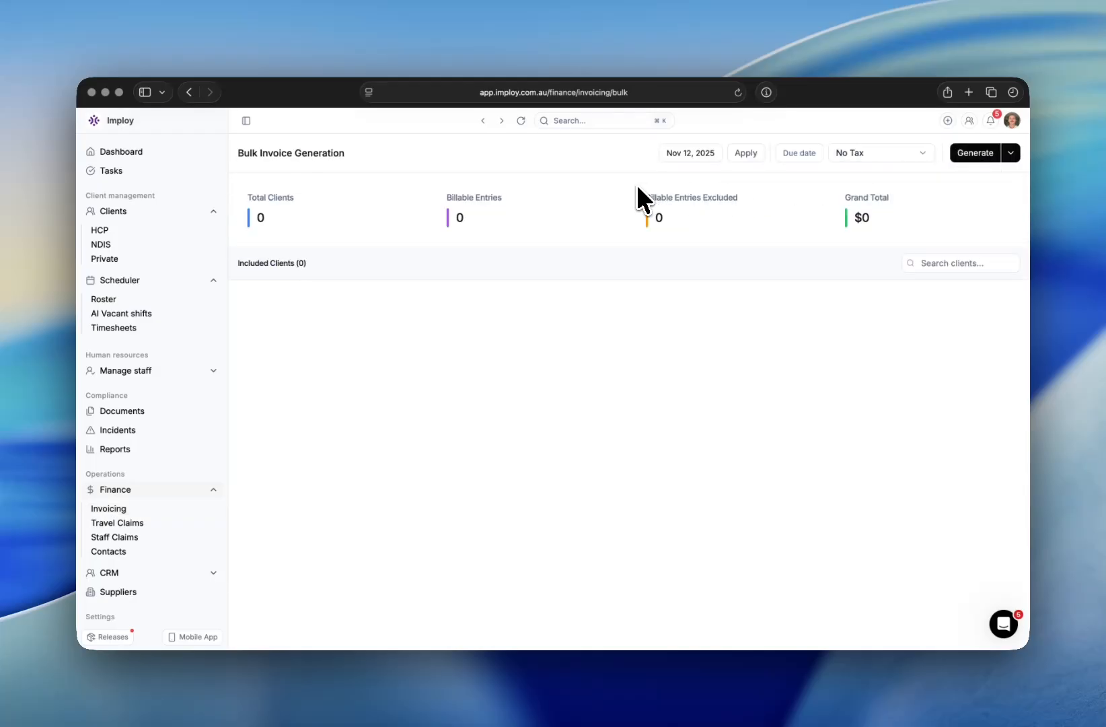
Set the bulk invoice date range to Nov 3, 2025 - Nov 9, 2025 and apply it to load the billable entries
{"action": "left_click", "coordinate": [696, 158]}
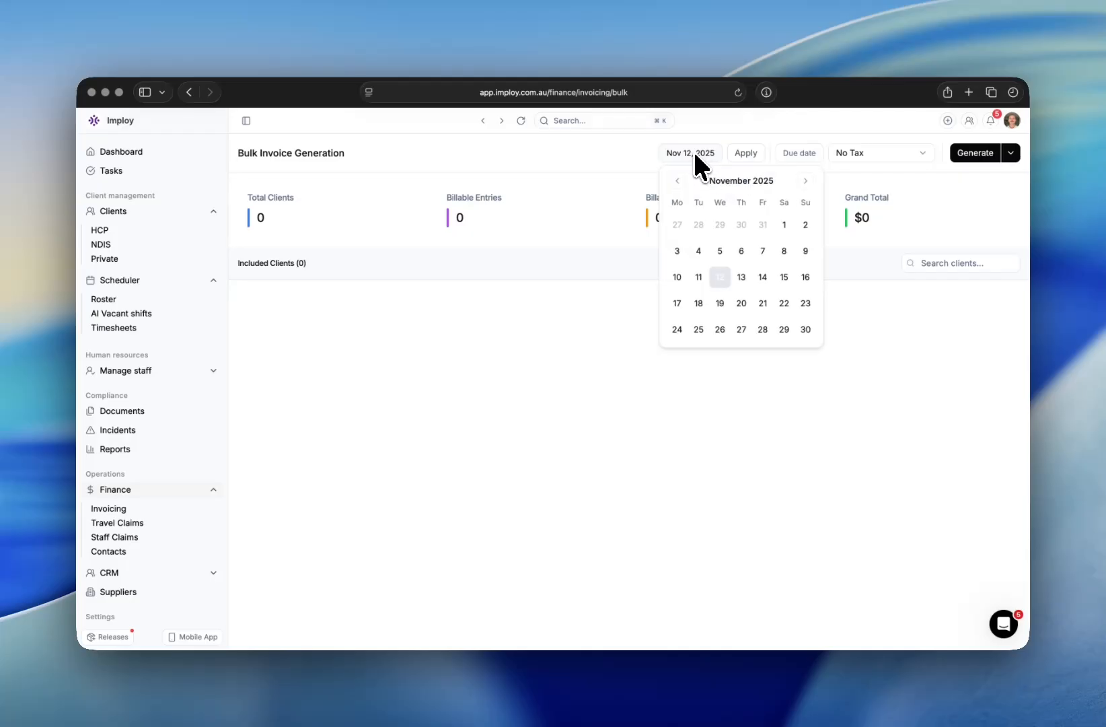
{"action": "left_click", "coordinate": [674, 252]}
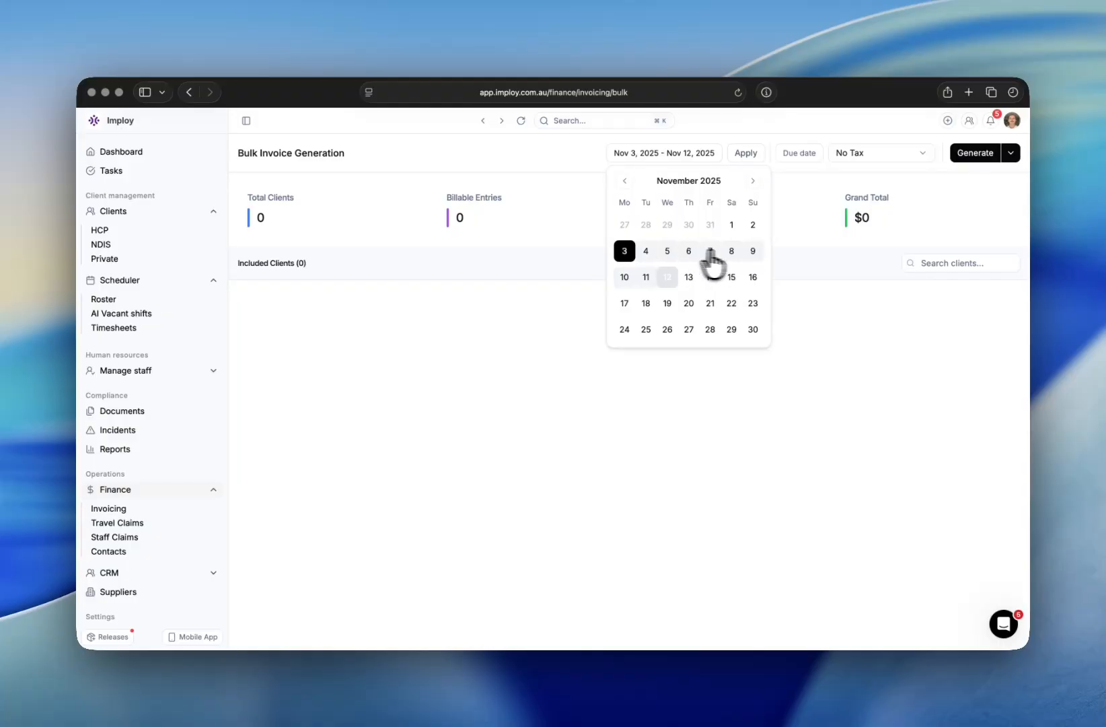
{"action": "left_click", "coordinate": [754, 252]}
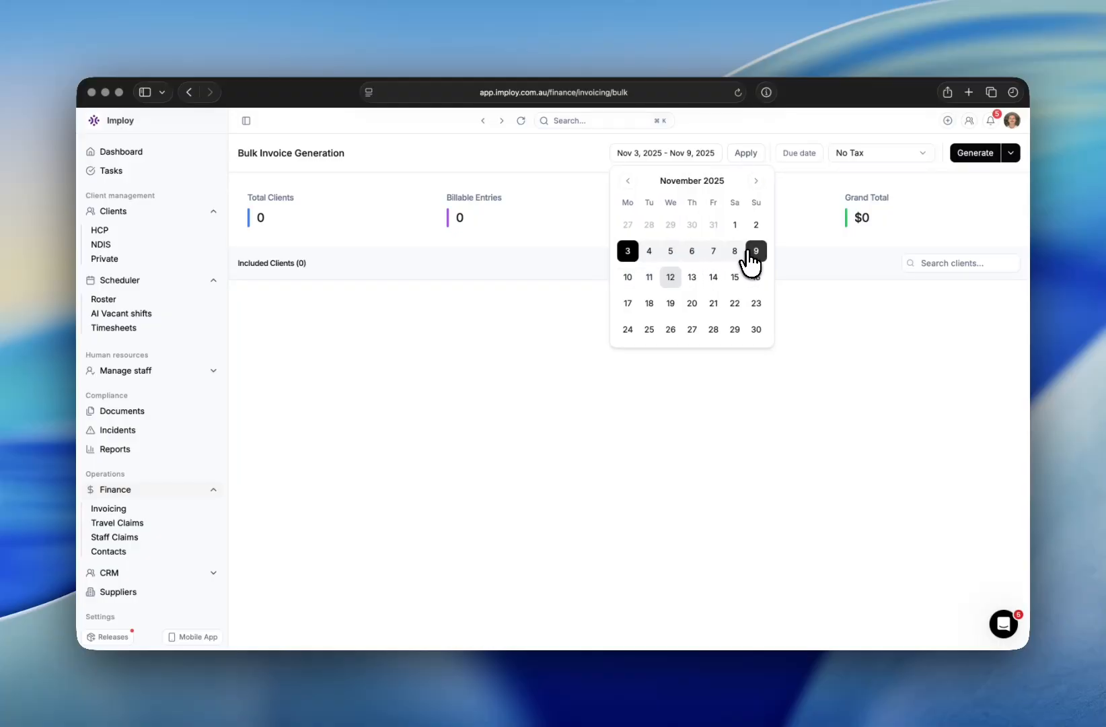
{"action": "left_click", "coordinate": [743, 157]}
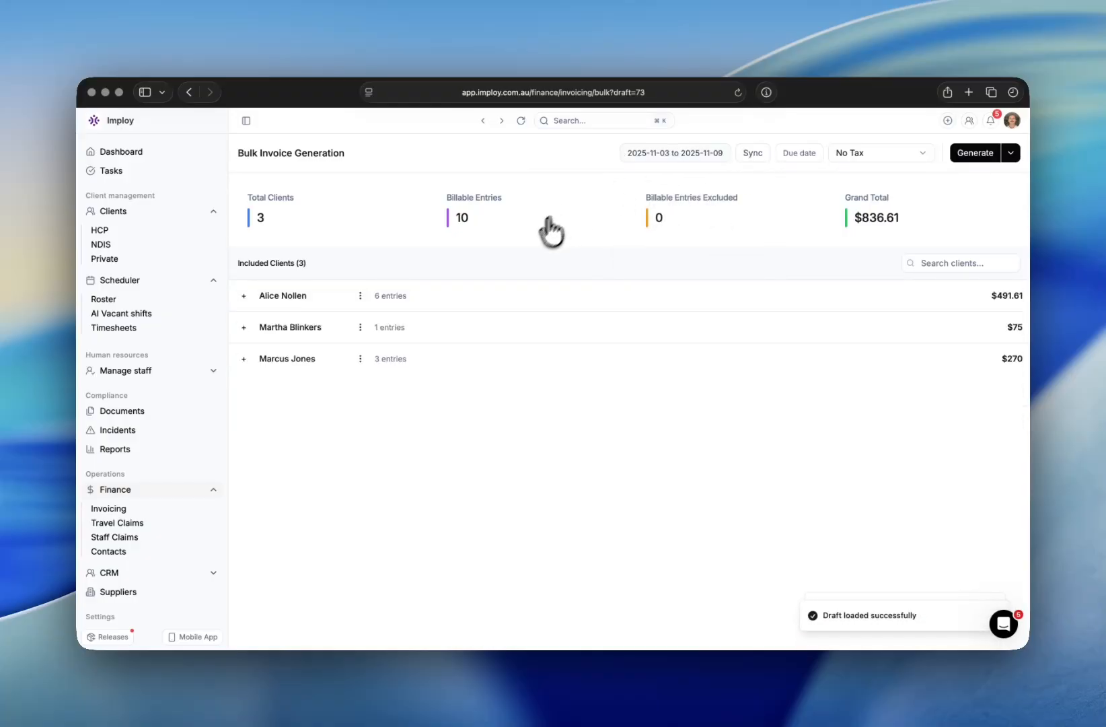
Expand each of the three included clients to examine their billable entries, and collapse the second and third clients
{"action": "left_click", "coordinate": [556, 308]}
{"action": "scroll", "coordinate": [565, 377], "scroll_direction": "down", "scroll_amount": 1}
{"action": "left_click", "coordinate": [601, 608]}
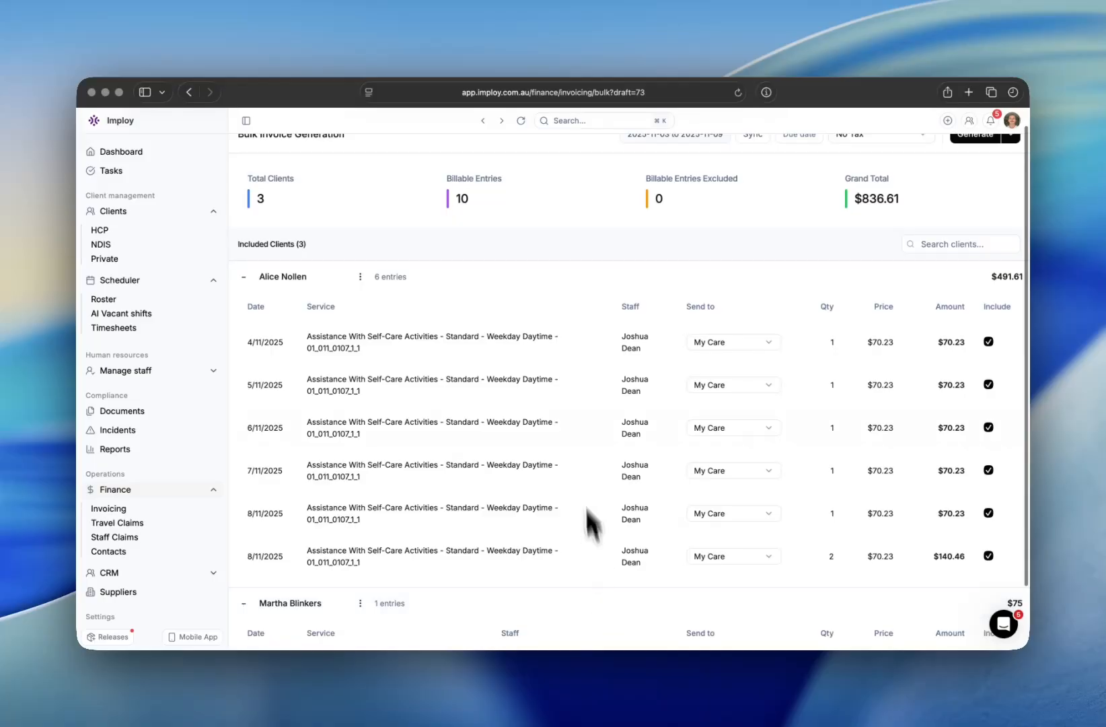
{"action": "scroll", "coordinate": [579, 471], "scroll_direction": "down", "scroll_amount": 3}
{"action": "left_click", "coordinate": [607, 629]}
{"action": "scroll", "coordinate": [577, 486], "scroll_direction": "down", "scroll_amount": 1}
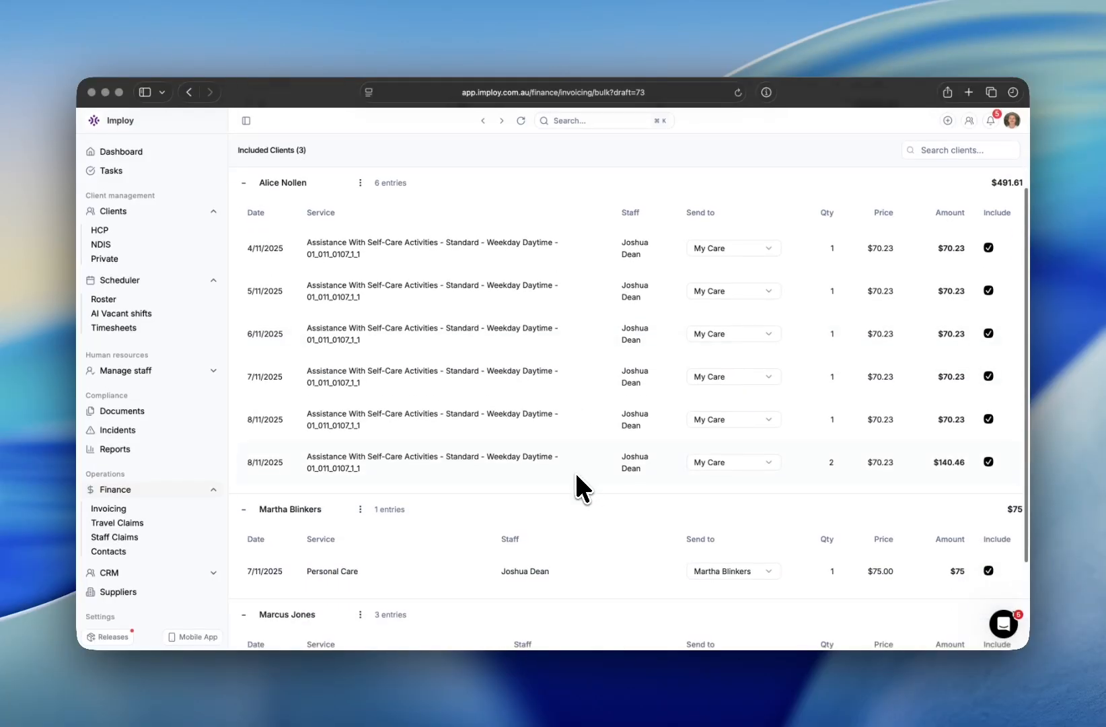
{"action": "scroll", "coordinate": [577, 476], "scroll_direction": "down", "scroll_amount": 3}
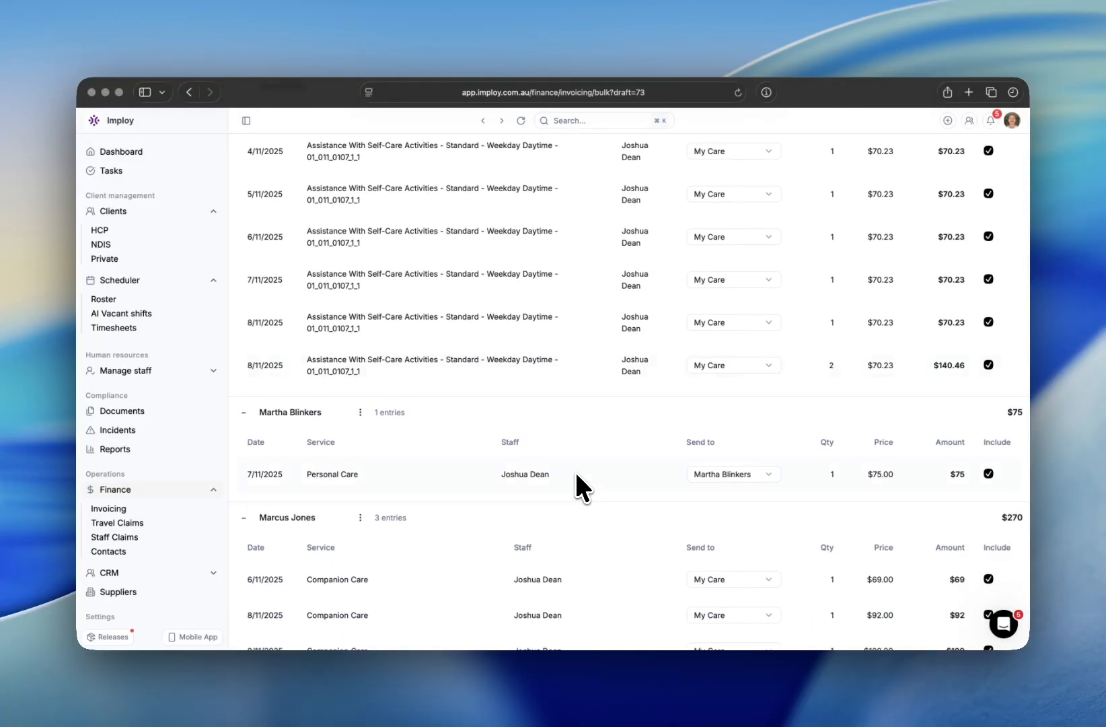
{"action": "left_click", "coordinate": [546, 517]}
{"action": "left_click", "coordinate": [536, 528]}
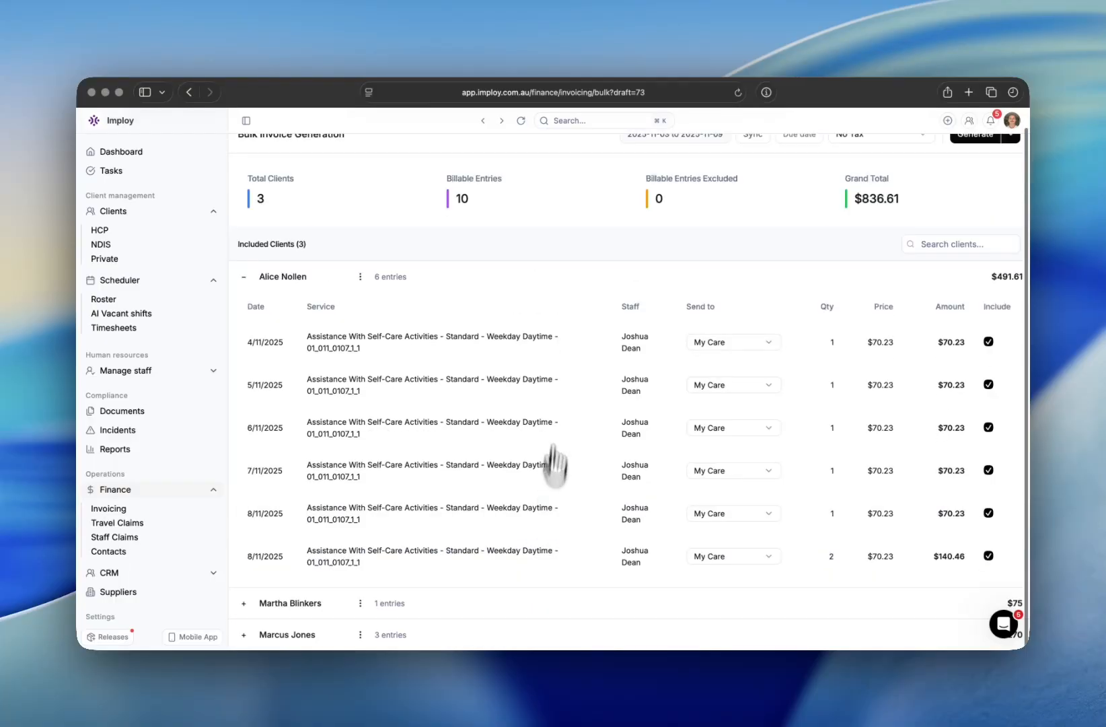
Set the recipient to Green Care for the first client's 5/11/2025, 7/11/2025 and second 8/11/2025 entries, and collapse that client
{"action": "scroll", "coordinate": [573, 316], "scroll_direction": "up", "scroll_amount": 1}
{"action": "scroll", "coordinate": [577, 317], "scroll_direction": "down", "scroll_amount": 1}
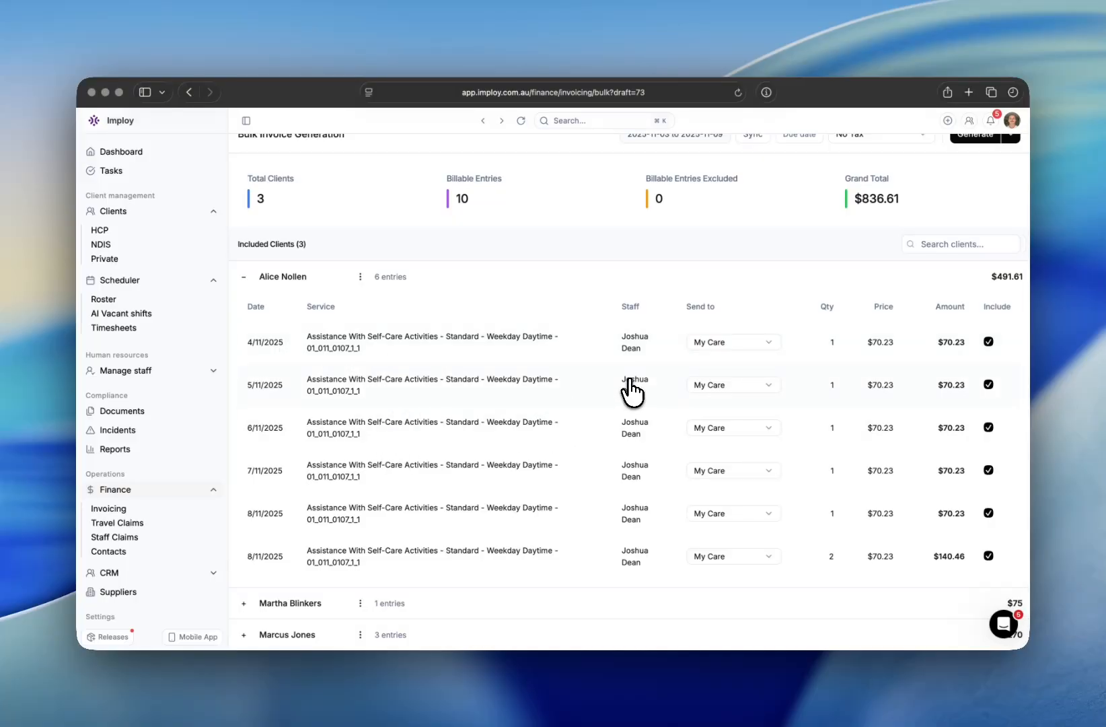
{"action": "left_click", "coordinate": [723, 390]}
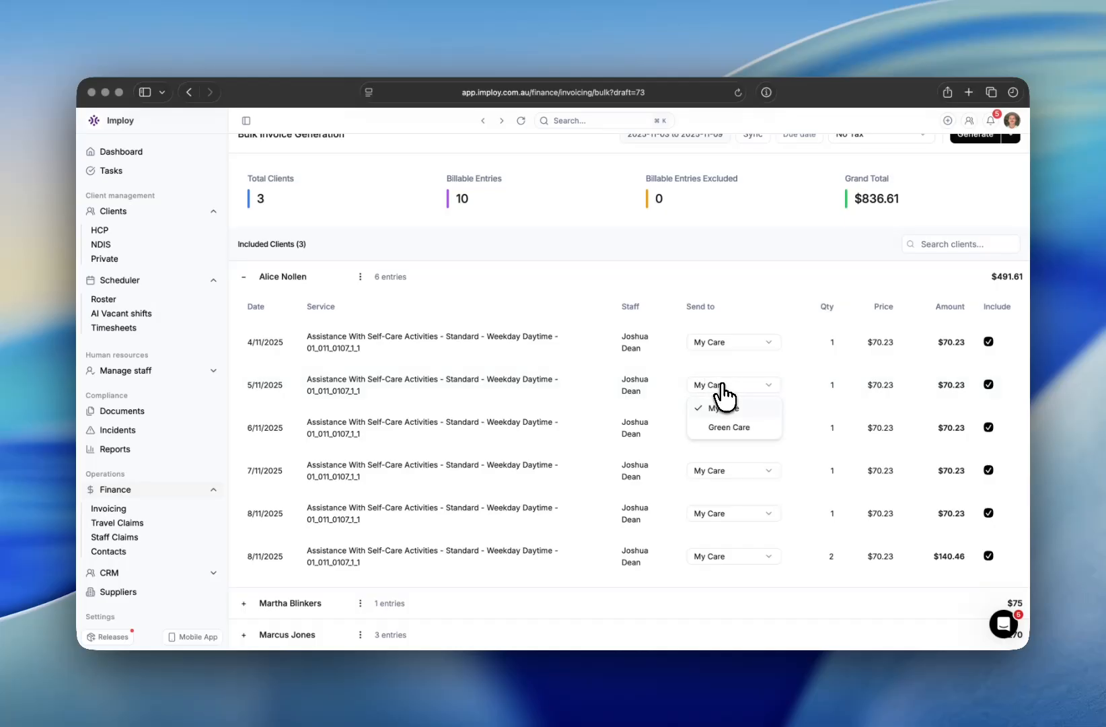
{"action": "left_click", "coordinate": [723, 426]}
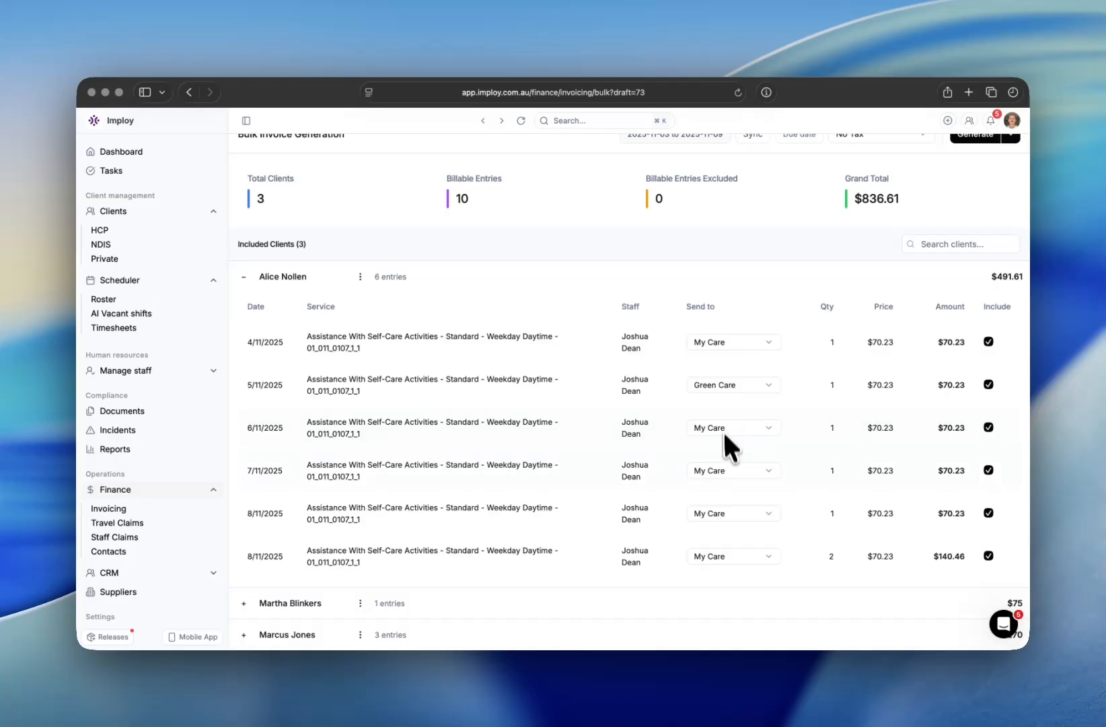
{"action": "left_click", "coordinate": [712, 470]}
{"action": "left_click", "coordinate": [724, 515]}
{"action": "left_click", "coordinate": [717, 557]}
{"action": "left_click", "coordinate": [718, 599]}
{"action": "left_click", "coordinate": [568, 288]}
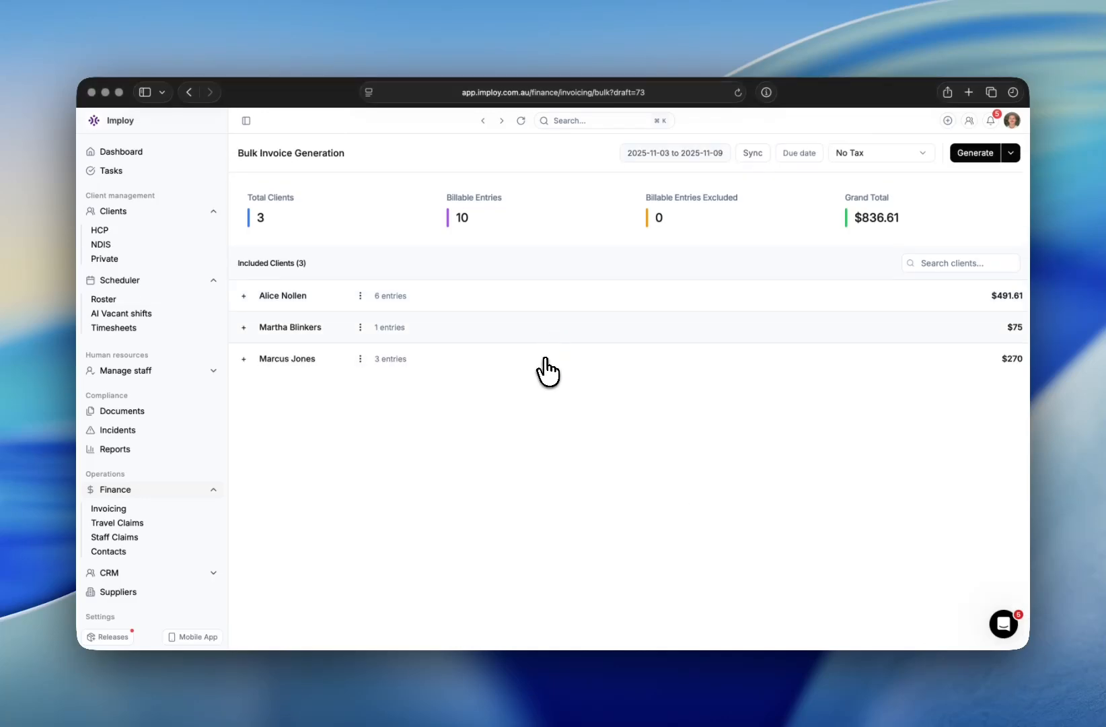
Set the recipient of the third client's 6/11/2025 Companion Care entry to Tims Home Care, and collapse that client
{"action": "left_click", "coordinate": [542, 359]}
{"action": "left_click", "coordinate": [708, 424]}
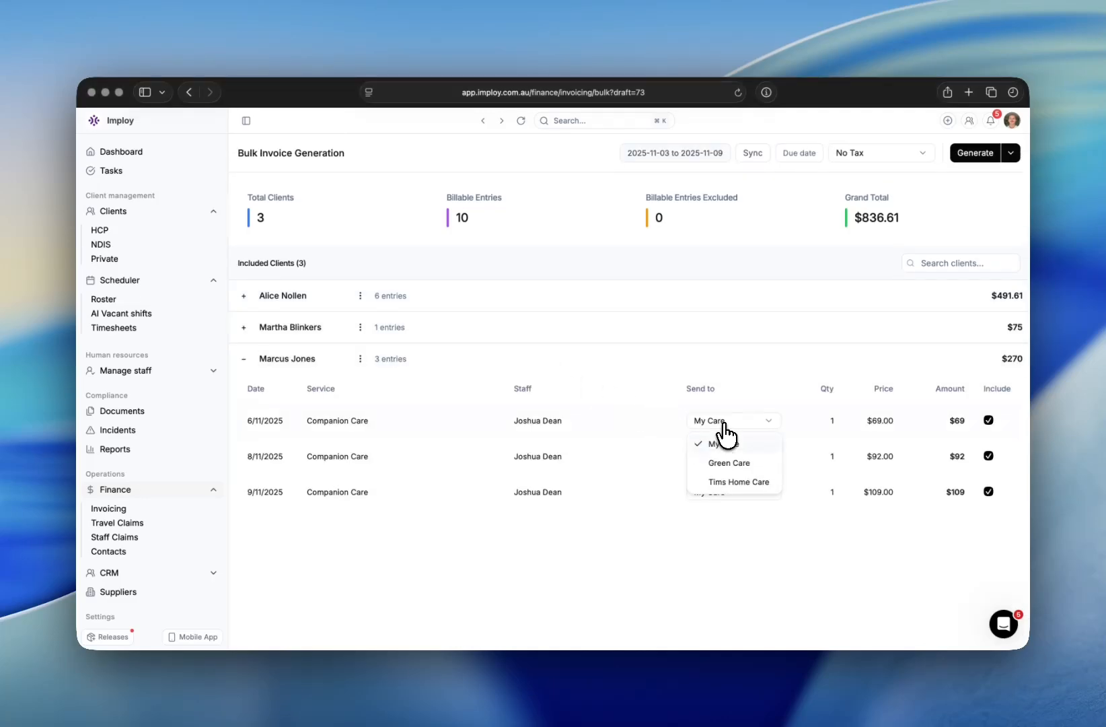
{"action": "left_click", "coordinate": [740, 482]}
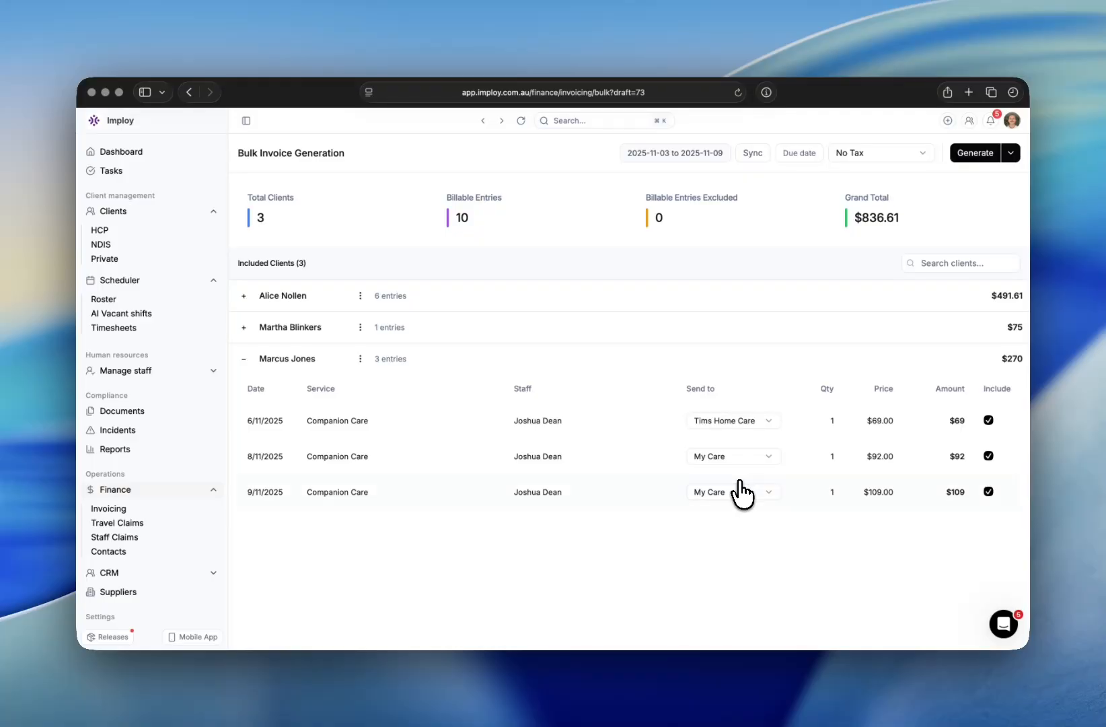
{"action": "left_click", "coordinate": [444, 365]}
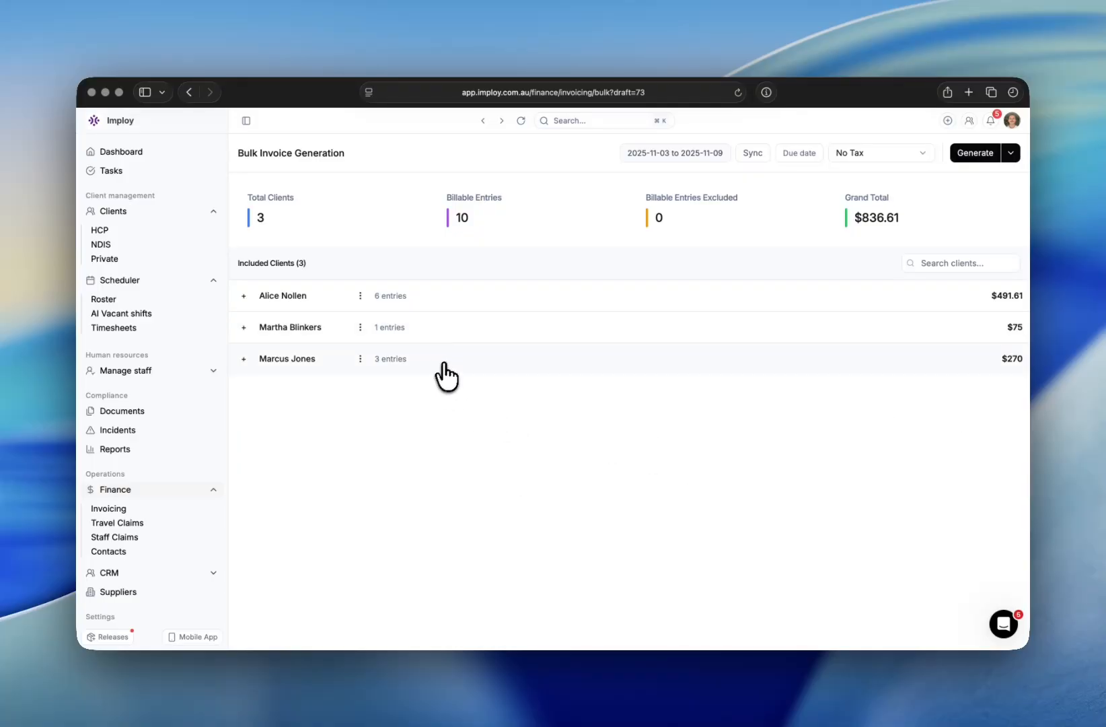
Exclude the first client's 4/11/2025 and 5/11/2025 entries from the bulk invoice, include both again, and collapse the client
{"action": "left_click", "coordinate": [463, 303]}
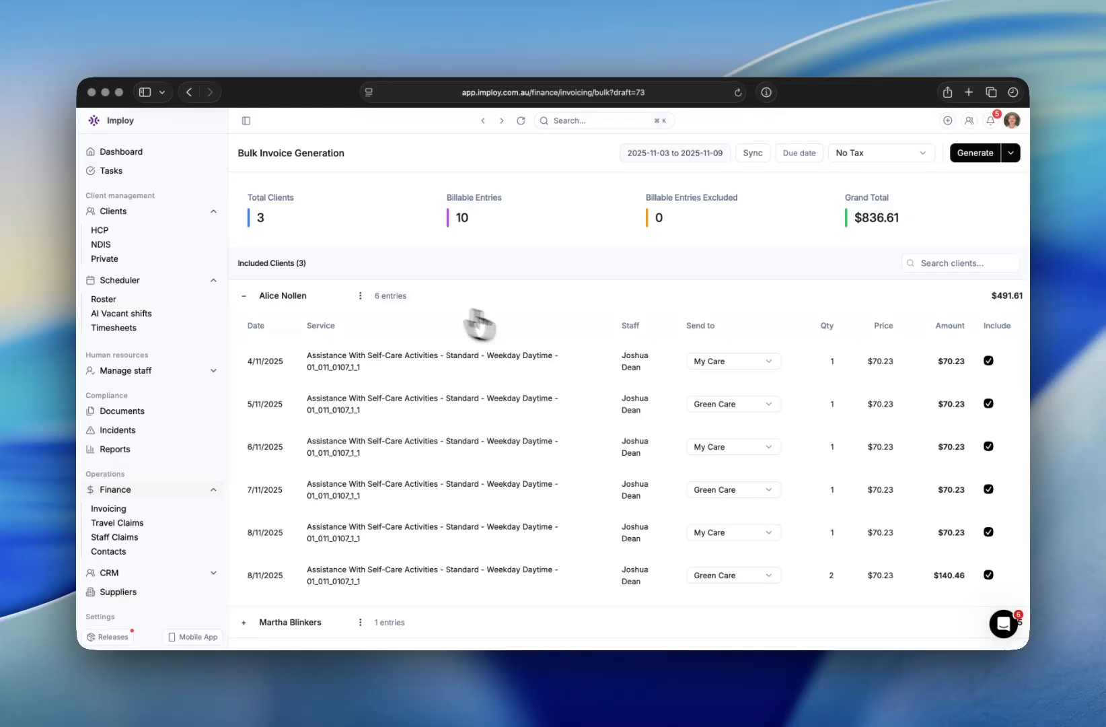
{"action": "left_click", "coordinate": [989, 361]}
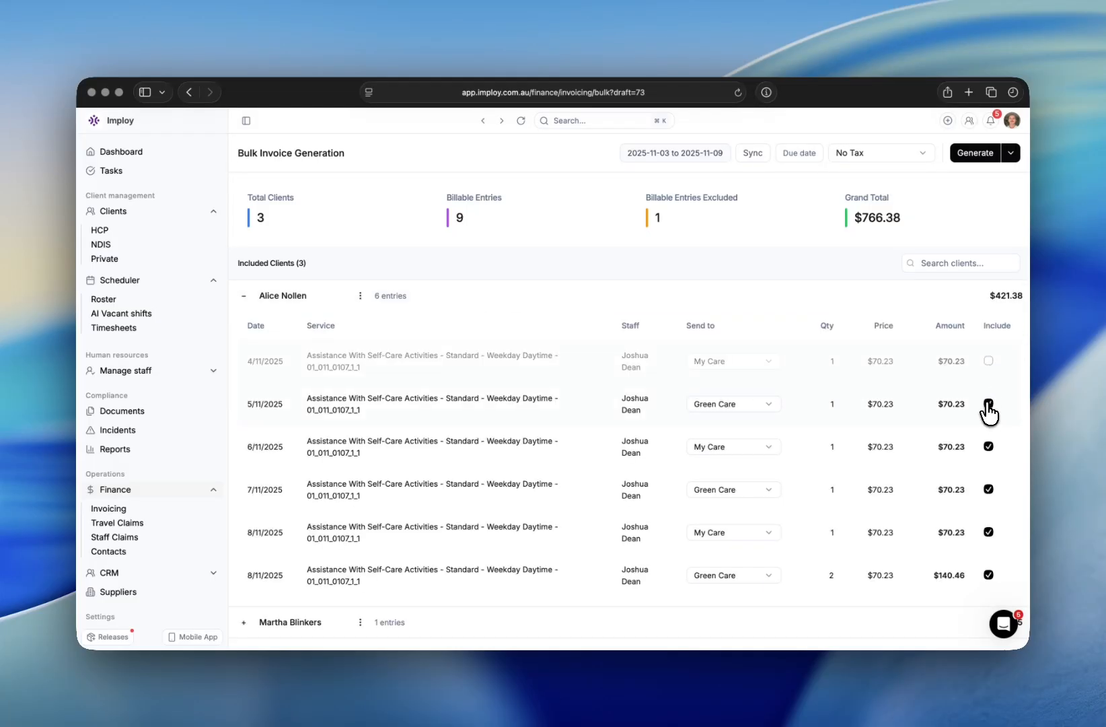
{"action": "left_click", "coordinate": [988, 411]}
{"action": "left_click", "coordinate": [989, 404]}
{"action": "left_click", "coordinate": [988, 362]}
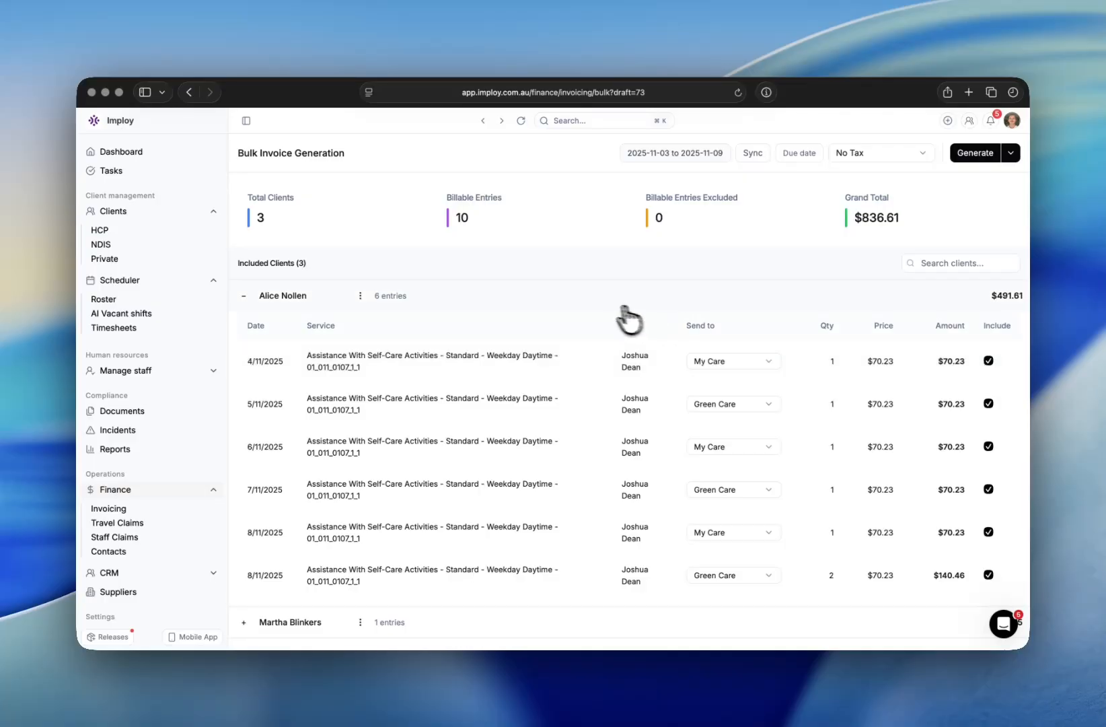
{"action": "left_click", "coordinate": [613, 301]}
Exclude the third client from the bulk invoice and include the client again
{"action": "left_click", "coordinate": [360, 359]}
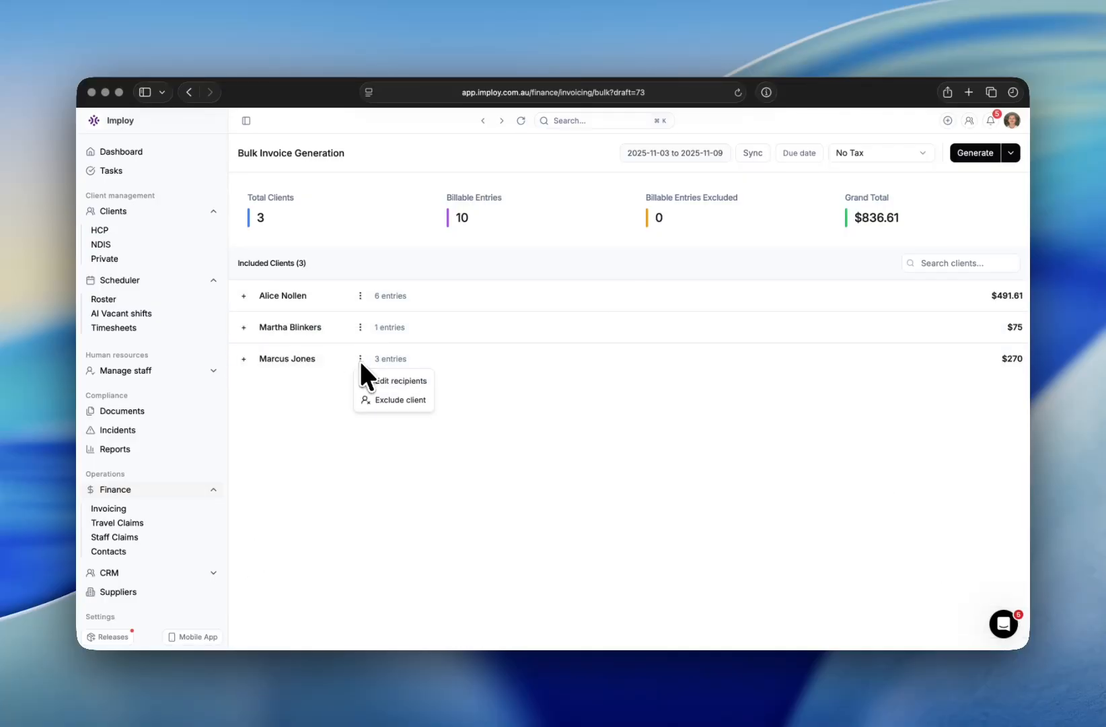
{"action": "left_click", "coordinate": [385, 398]}
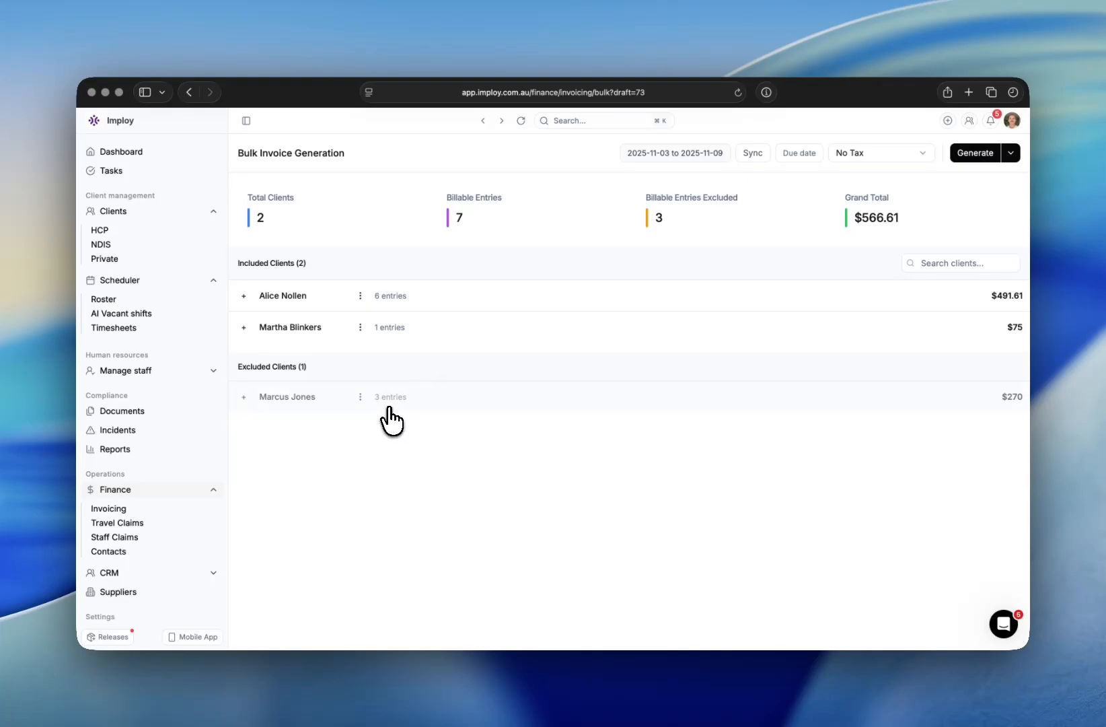
{"action": "left_click", "coordinate": [360, 398]}
{"action": "left_click", "coordinate": [382, 438]}
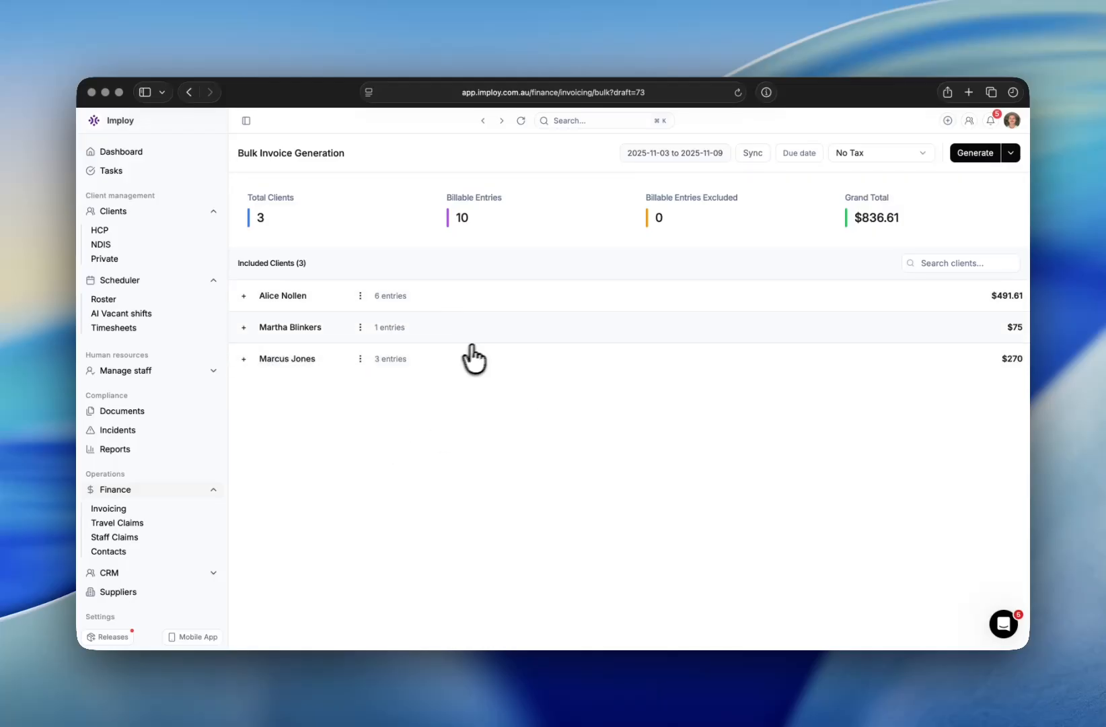
Expand the second client to review its 7/11/2025 Personal Care entry, and collapse the client again
{"action": "left_click", "coordinate": [550, 337]}
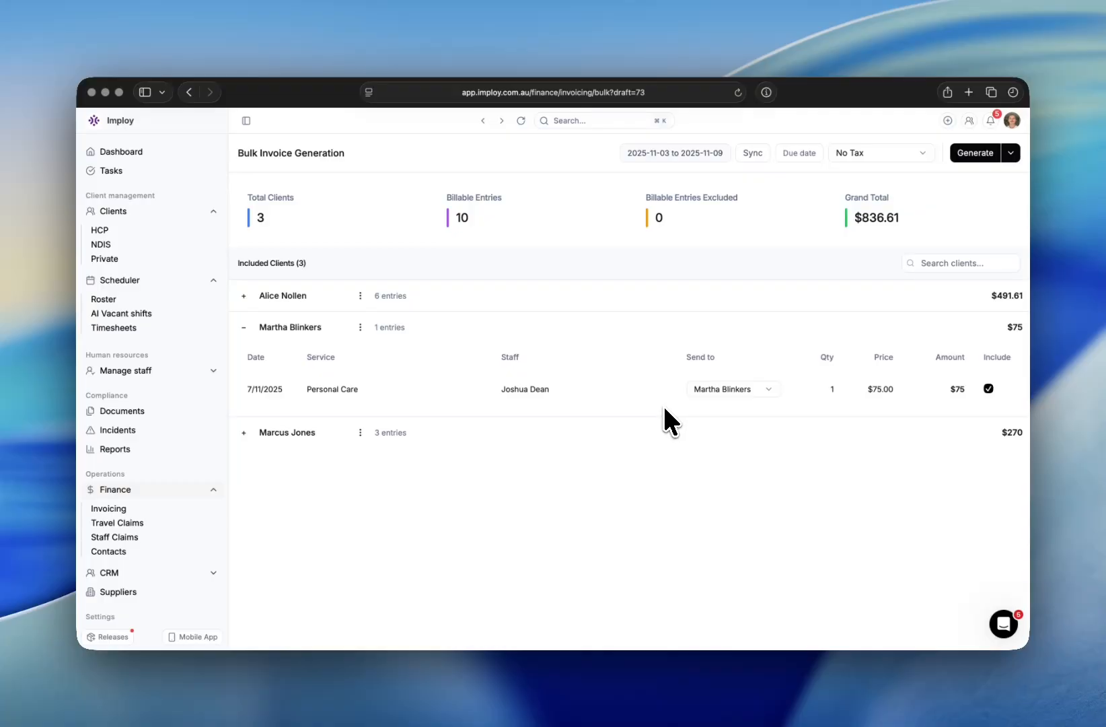
{"action": "left_click", "coordinate": [626, 445]}
{"action": "left_click", "coordinate": [626, 446]}
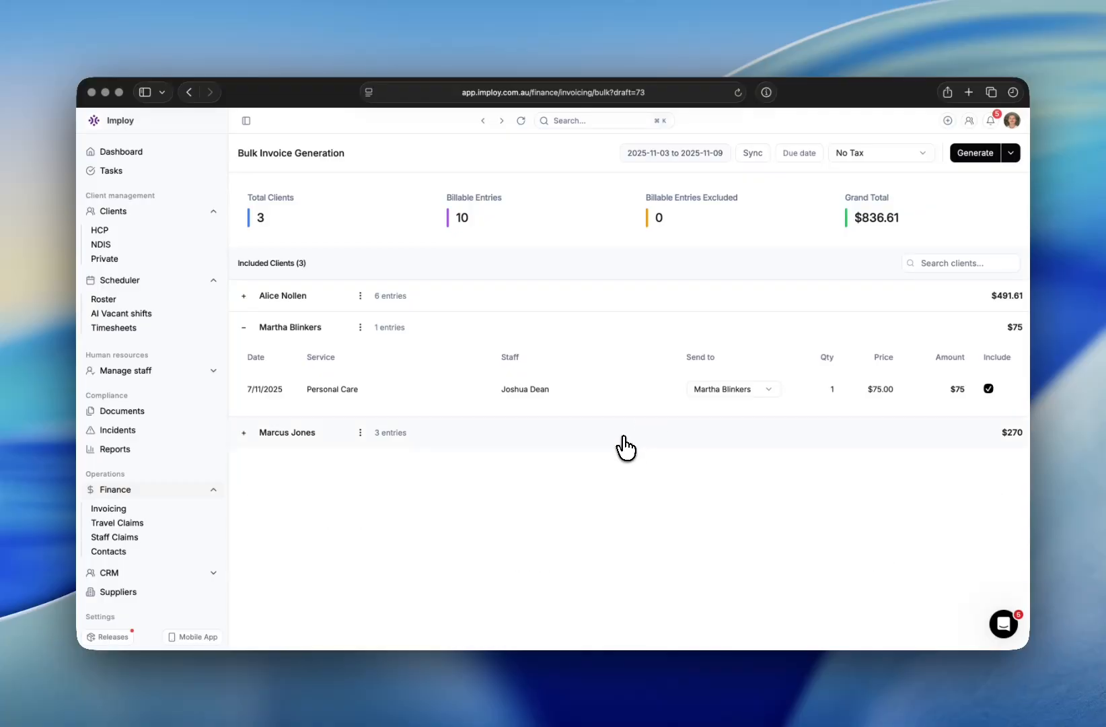
{"action": "left_click", "coordinate": [626, 330]}
Generate the bulk invoices with a due date of 18 November 2025 and the No Tax option
{"action": "left_click", "coordinate": [791, 154]}
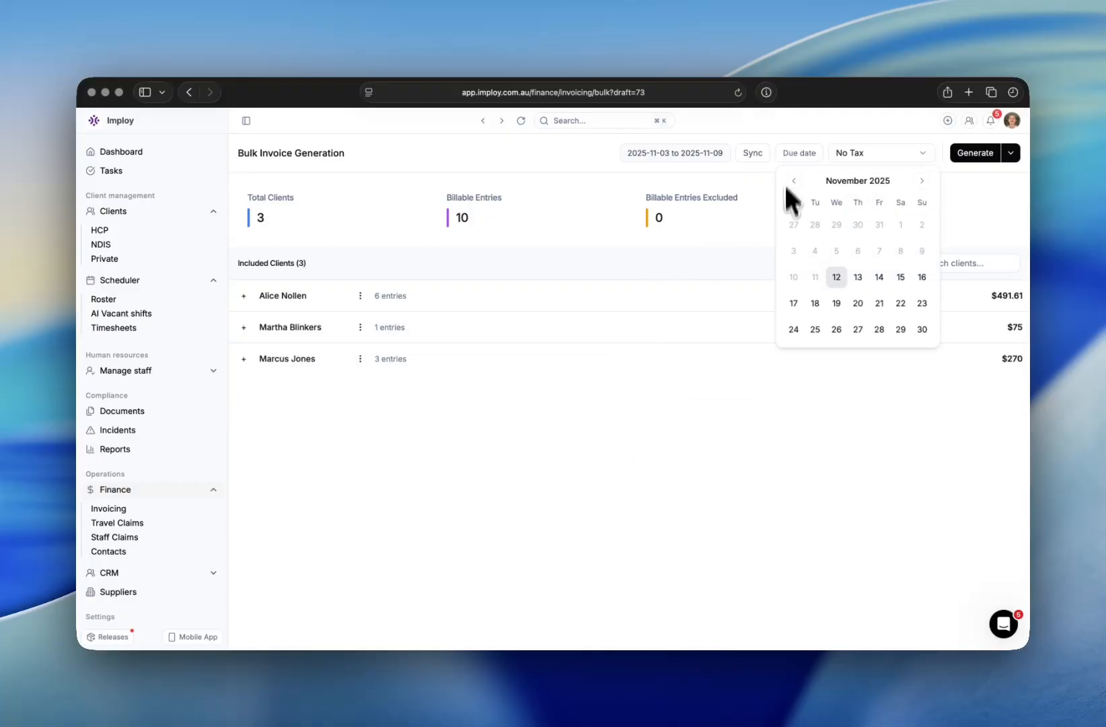
{"action": "left_click", "coordinate": [814, 304]}
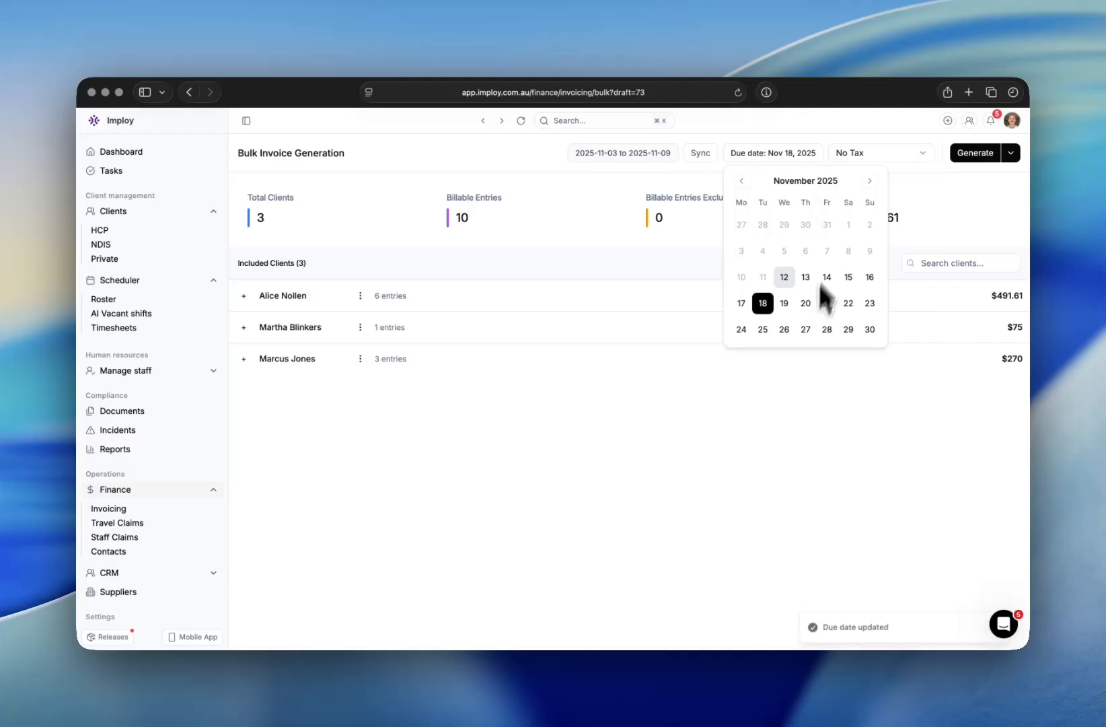
{"action": "left_click", "coordinate": [861, 154]}
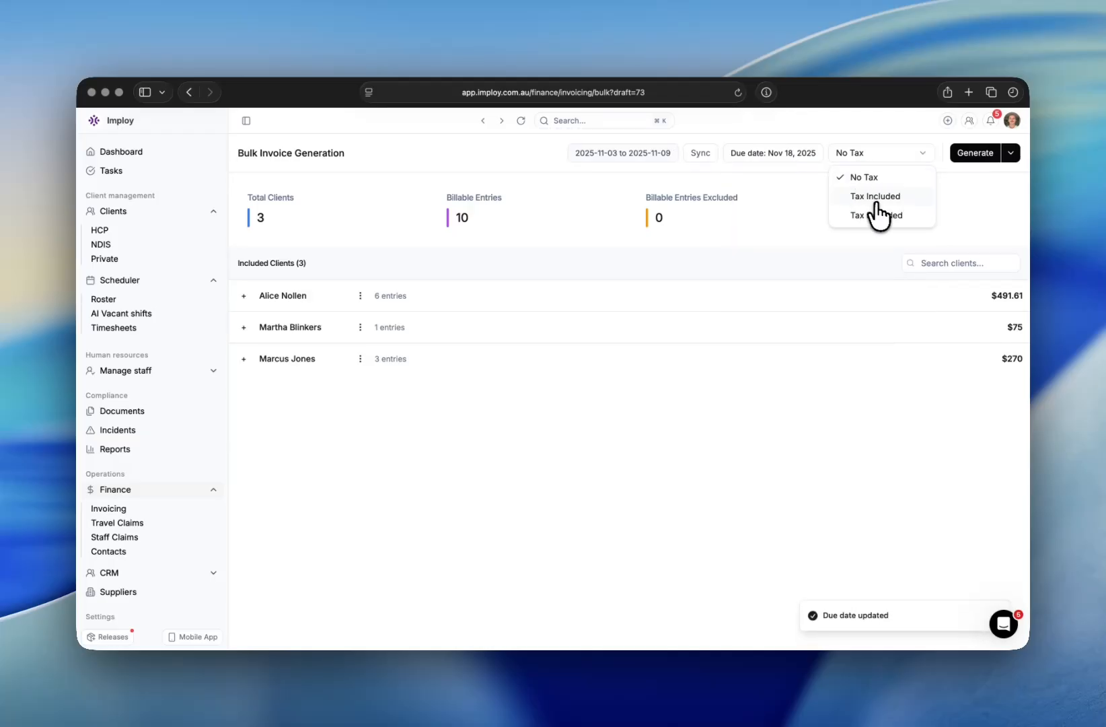
{"action": "left_click", "coordinate": [865, 178]}
{"action": "left_click", "coordinate": [973, 157]}
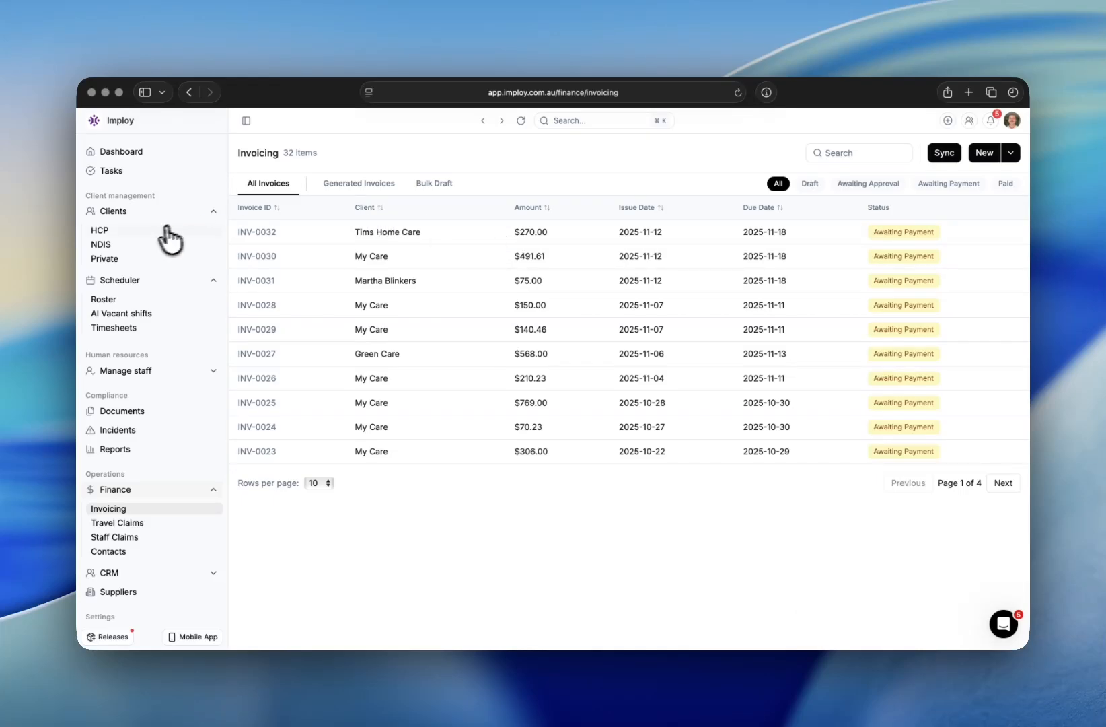
Open the funding records of the second client in the HCP client list to examine the billable entries
{"action": "left_click", "coordinate": [144, 237]}
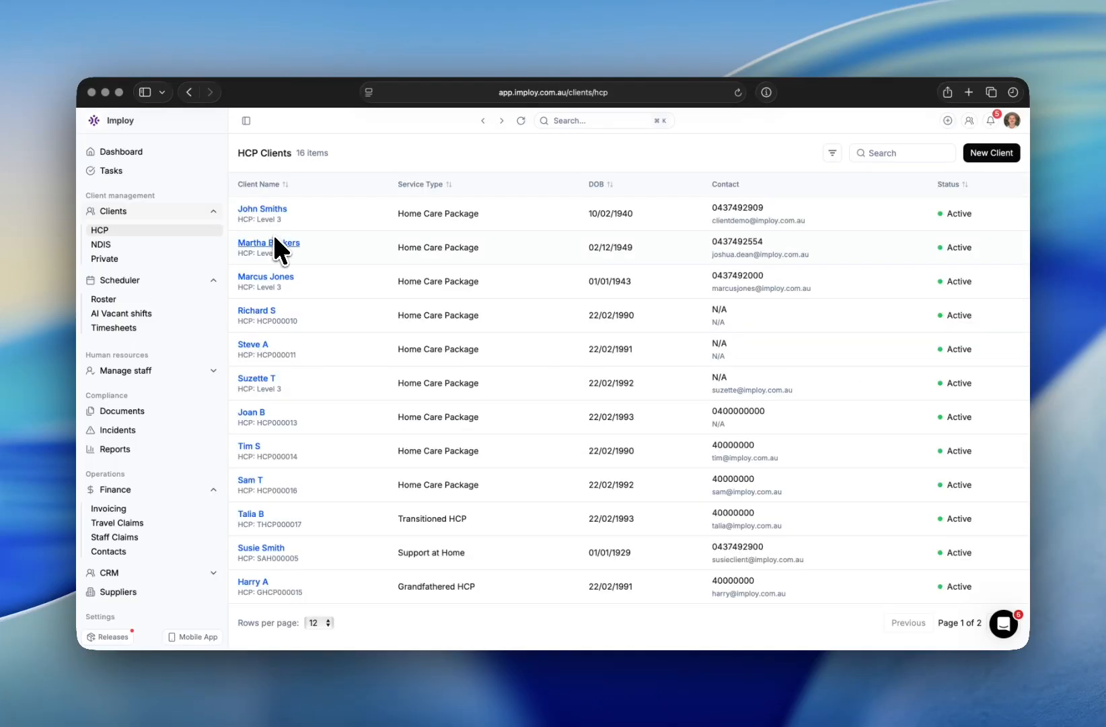
{"action": "left_click", "coordinate": [275, 244]}
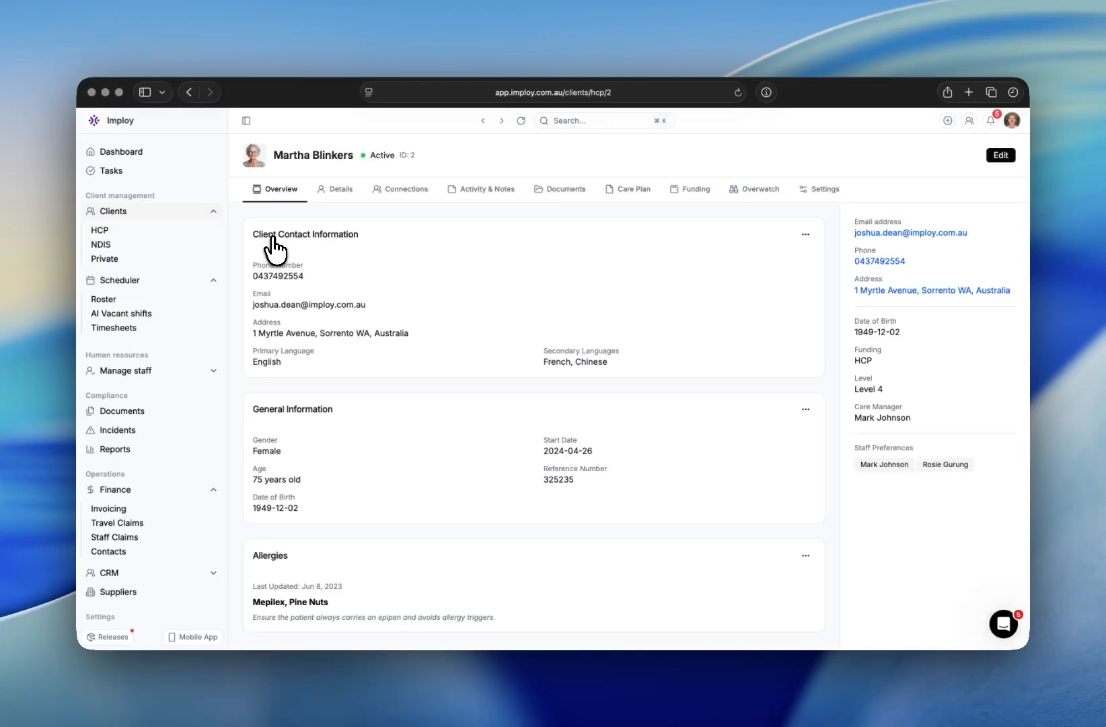
{"action": "left_click", "coordinate": [686, 191]}
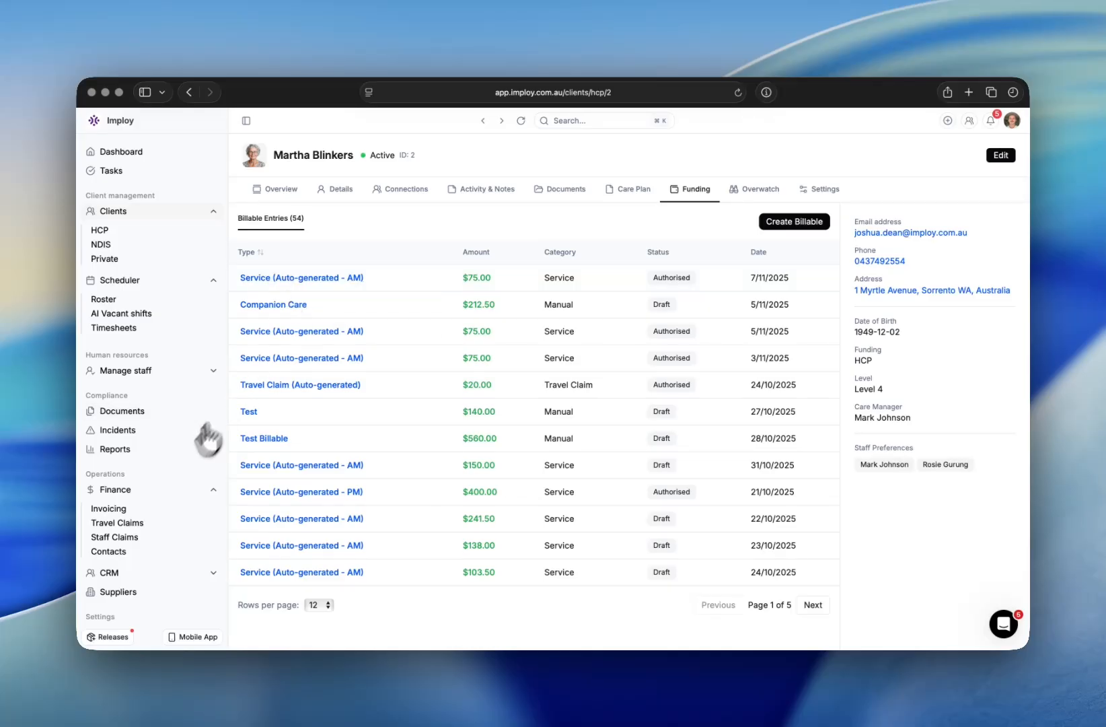
Create a new bulk invoice draft for the date range 10 to 16 November 2025
{"action": "left_click", "coordinate": [113, 510]}
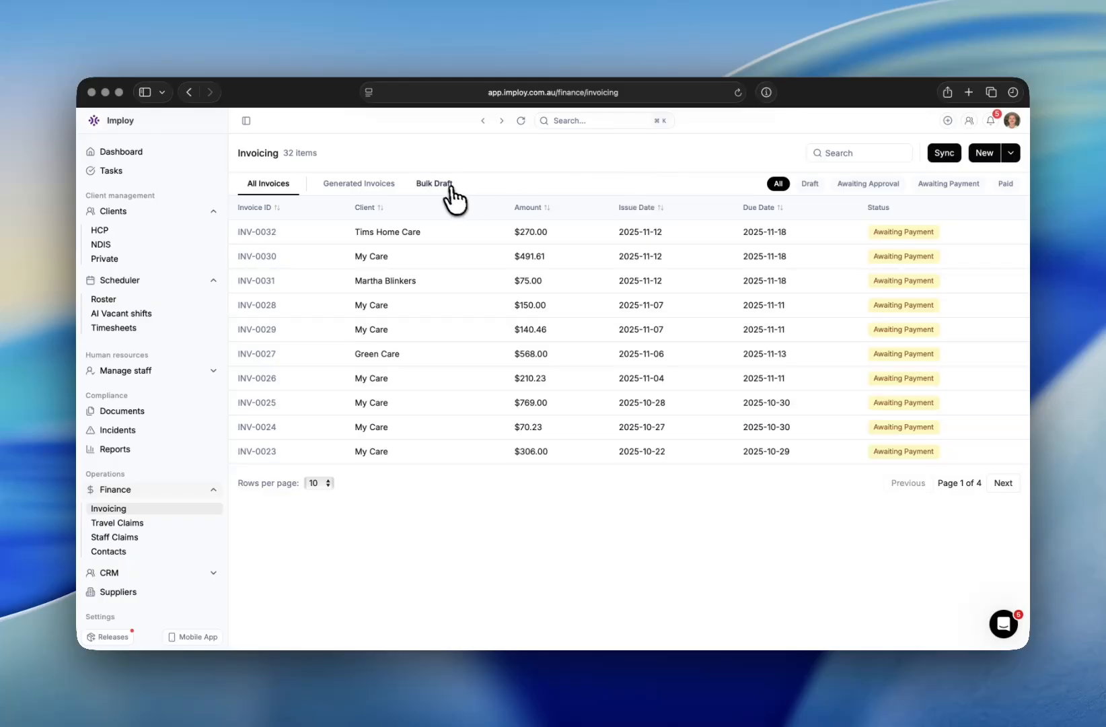
{"action": "left_click", "coordinate": [982, 155]}
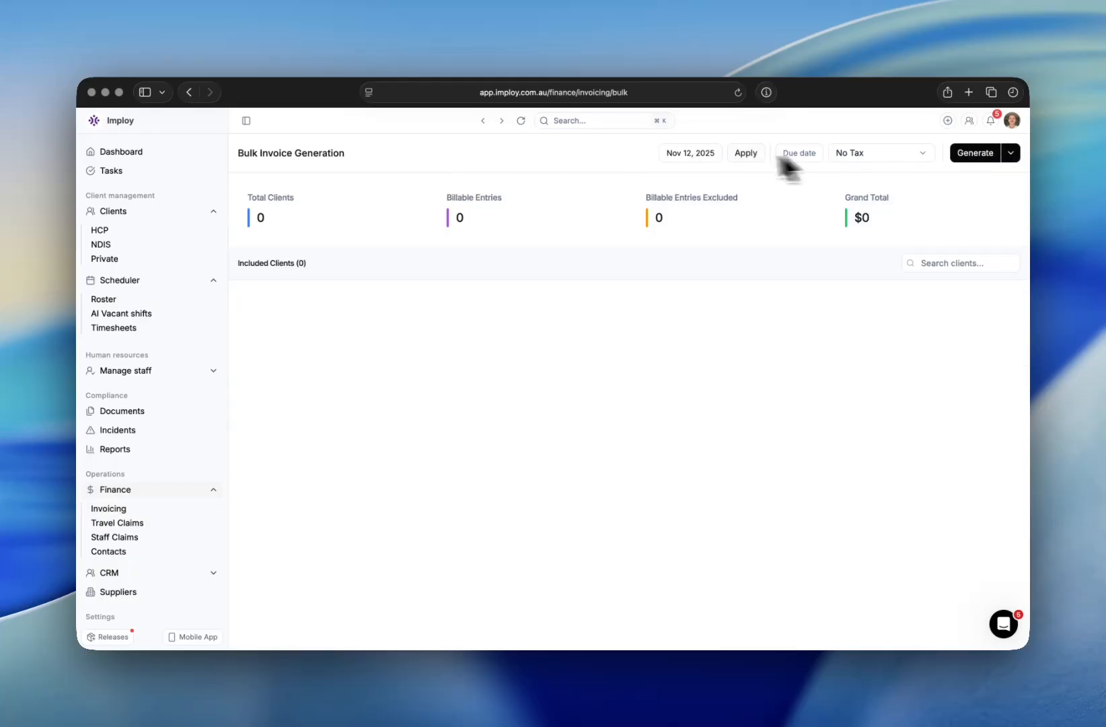
{"action": "left_click", "coordinate": [710, 156]}
{"action": "left_click", "coordinate": [676, 277]}
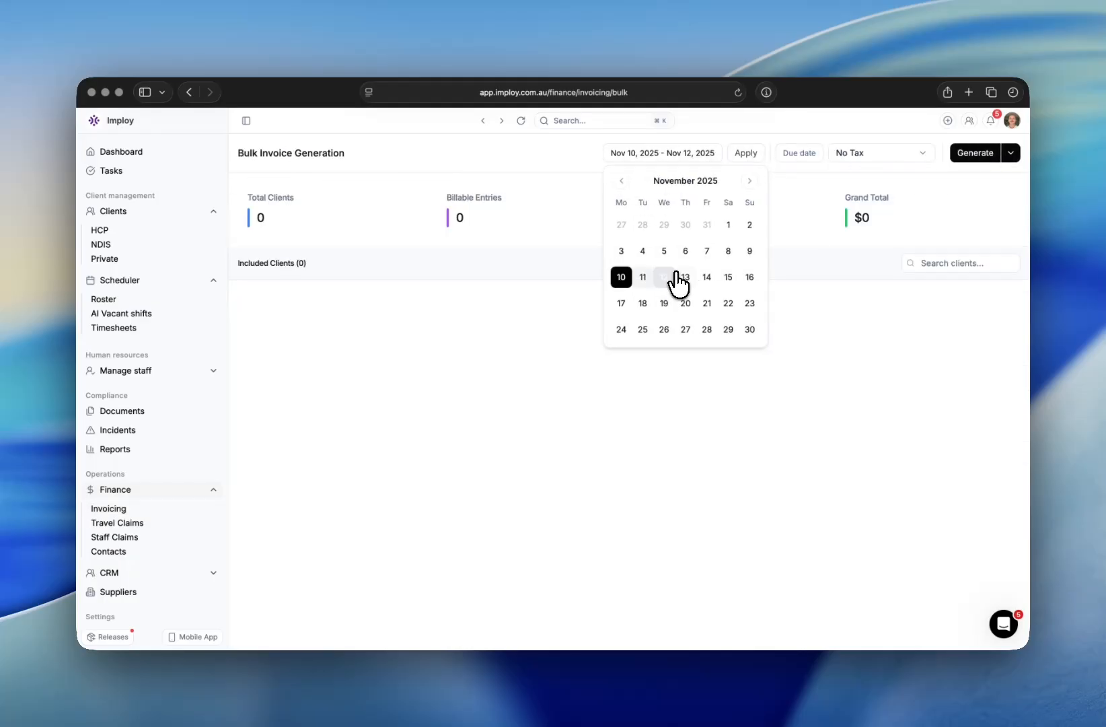
{"action": "left_click", "coordinate": [751, 276]}
{"action": "left_click", "coordinate": [747, 154]}
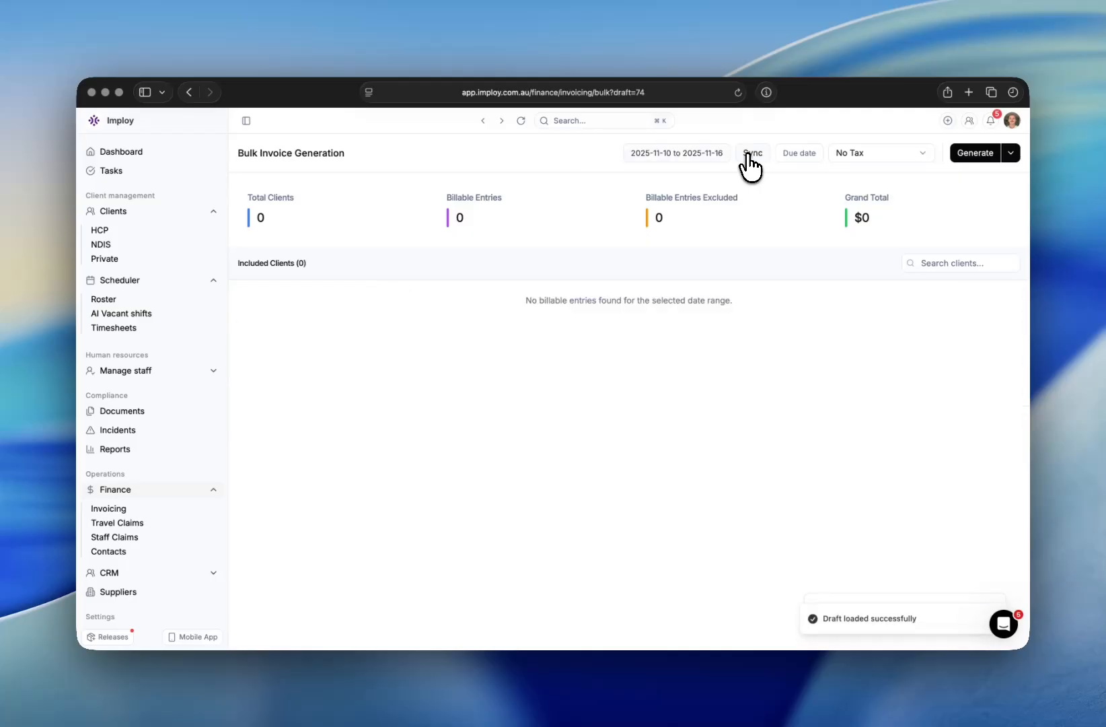